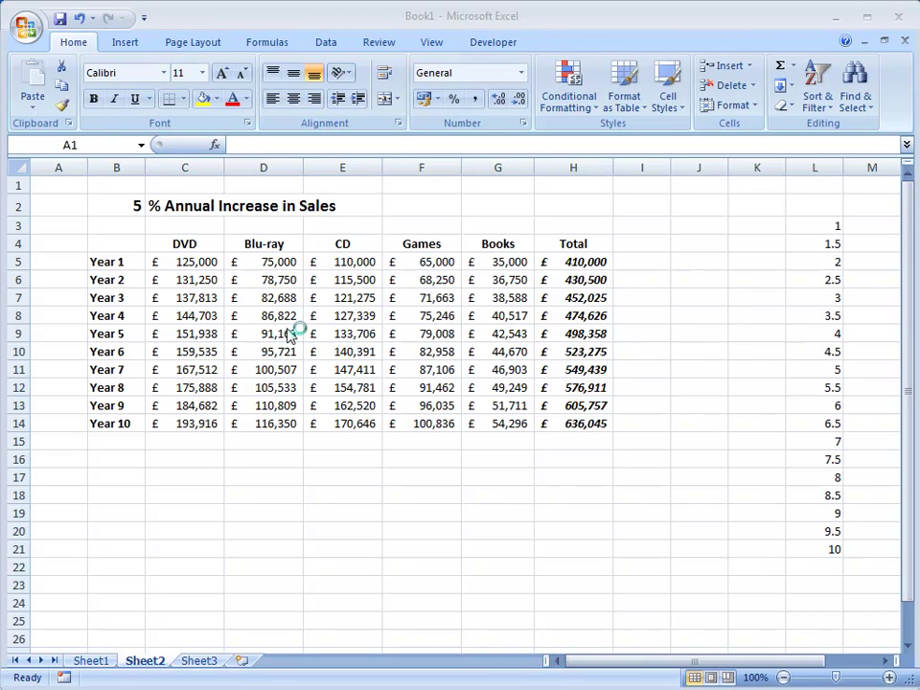
Choose 7.5 and after that 10 as the annual increase percentage from the list of values in cell B2
left_click(130, 208)
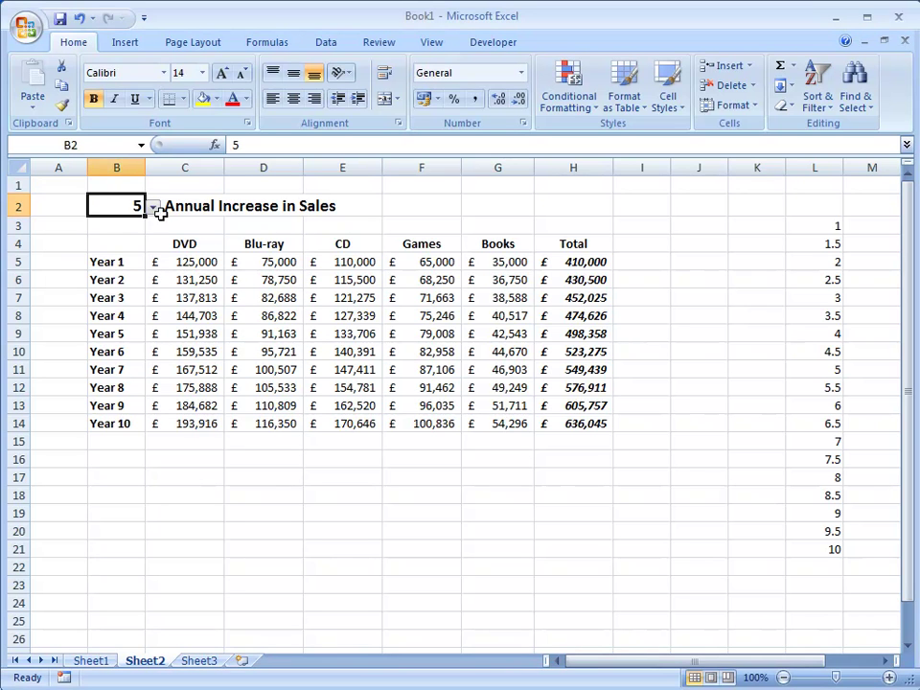
left_click(153, 207)
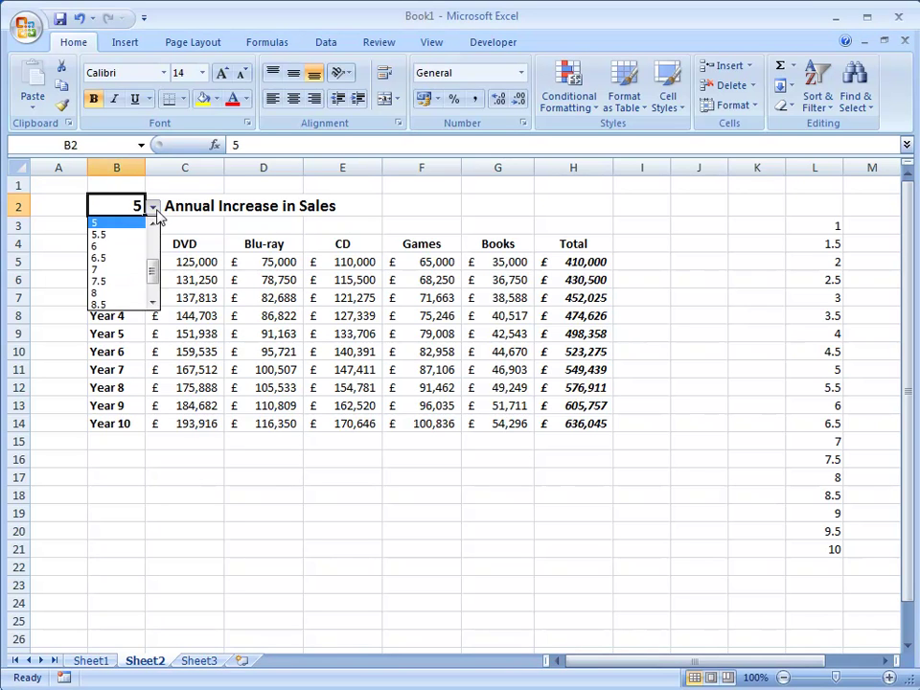
left_click(123, 282)
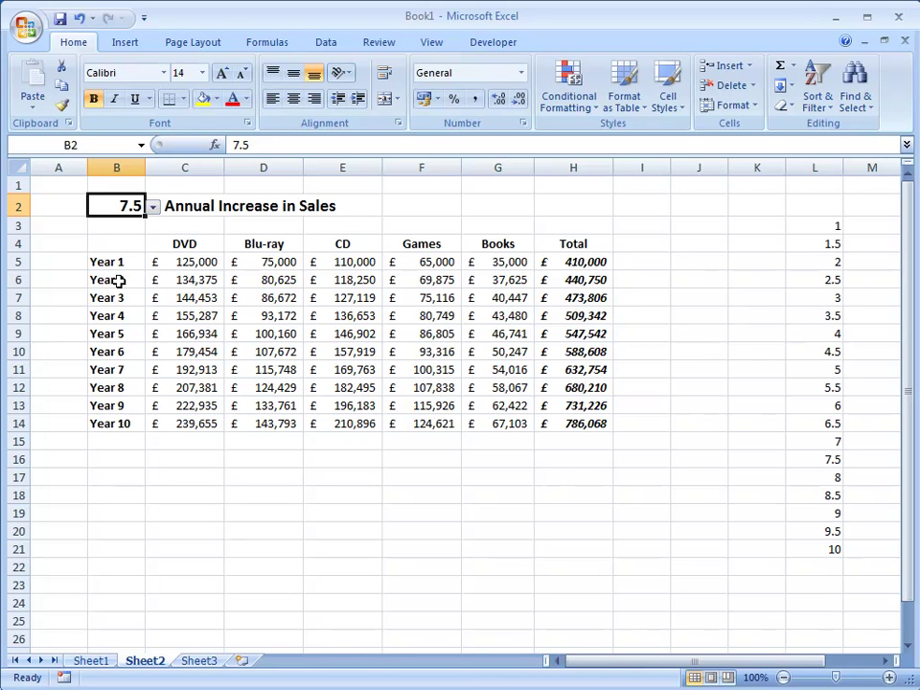
left_click(154, 207)
left_click(122, 303)
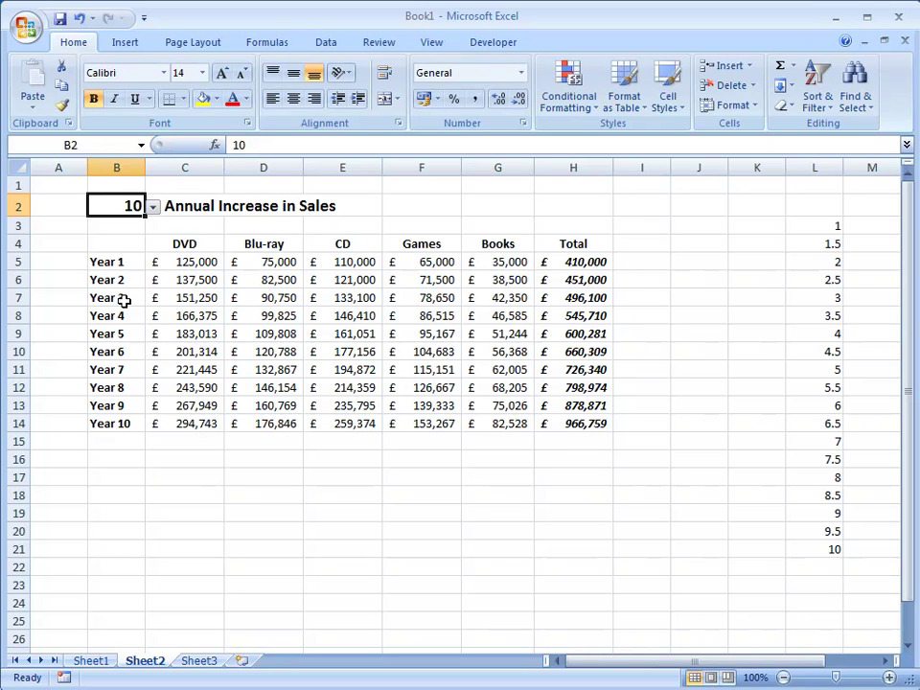
On Sheet1, enter 5 in cell B2 and the title "% Annual Increase in Sales" in cell C2
left_click(91, 661)
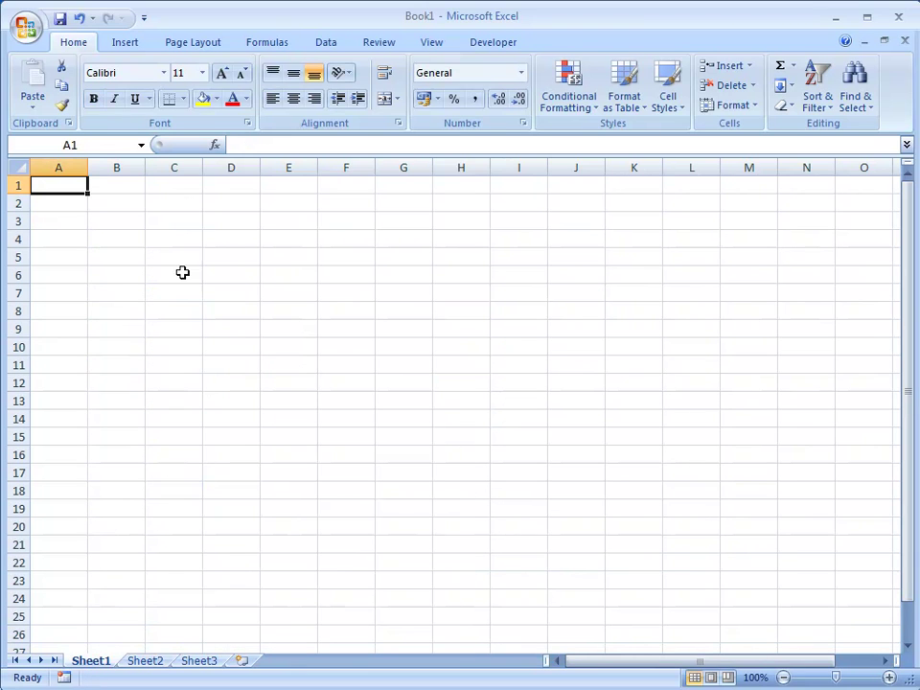
left_click(130, 204)
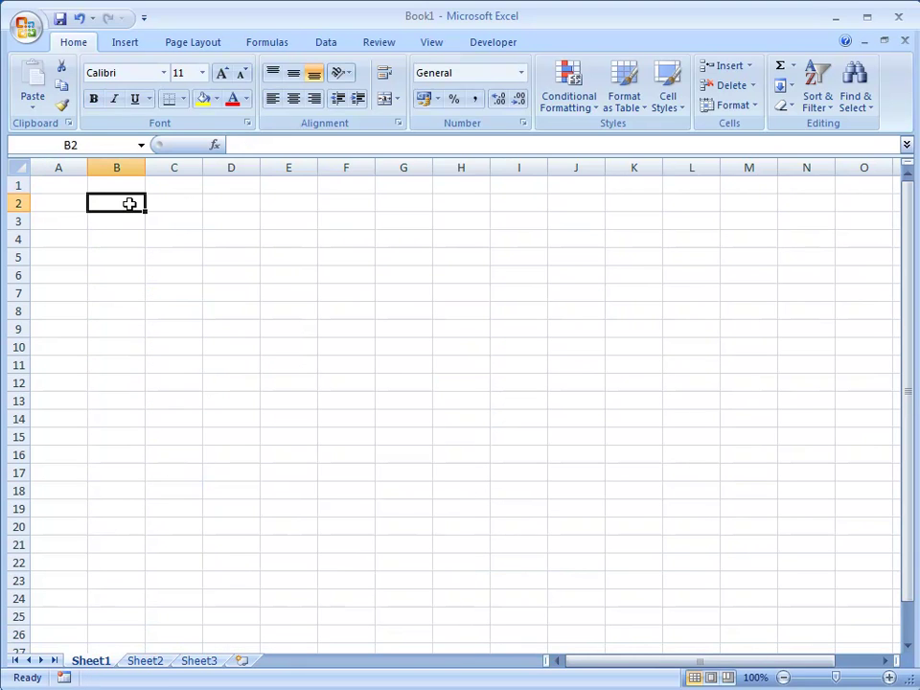
type("5")
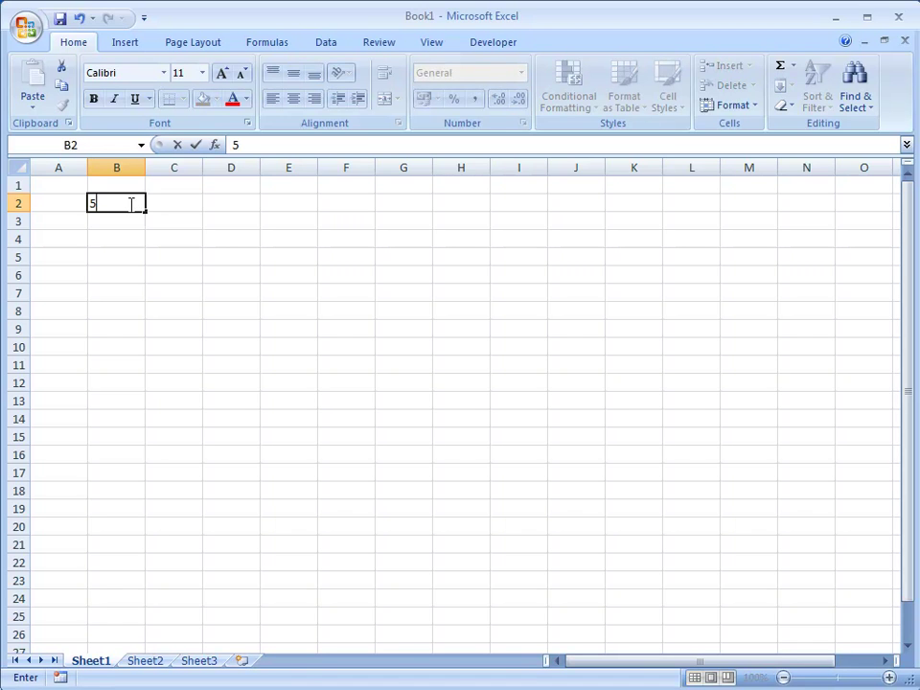
key("Tab")
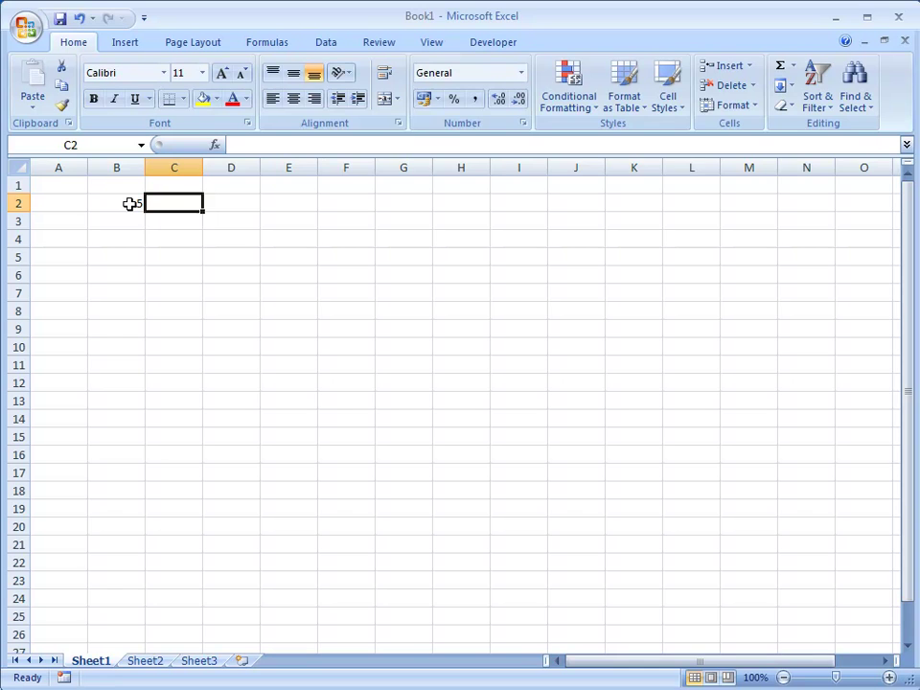
type("% ")
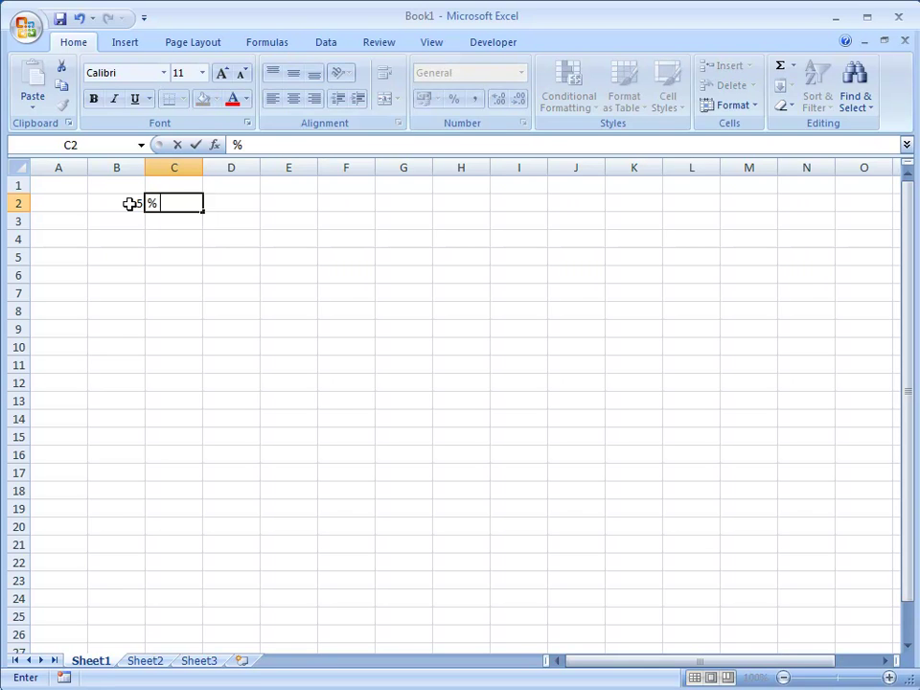
type("Annual In")
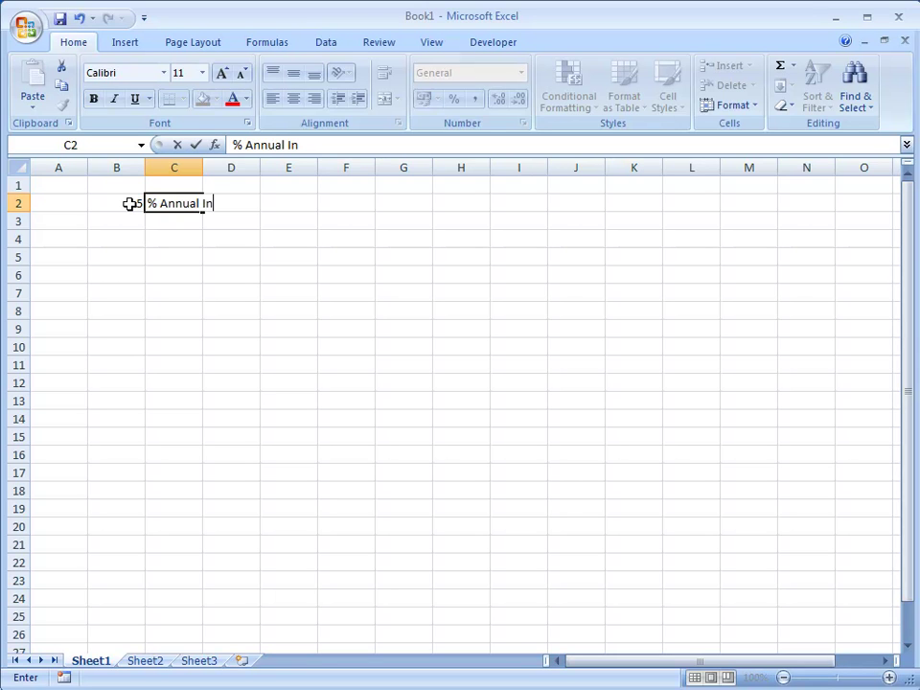
type("crease i")
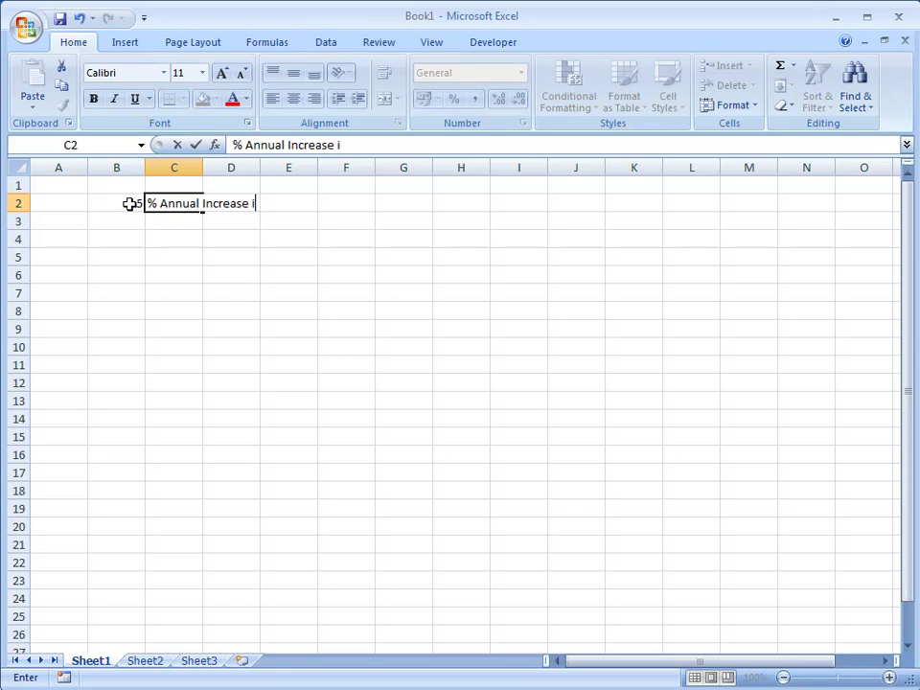
type("n Sales")
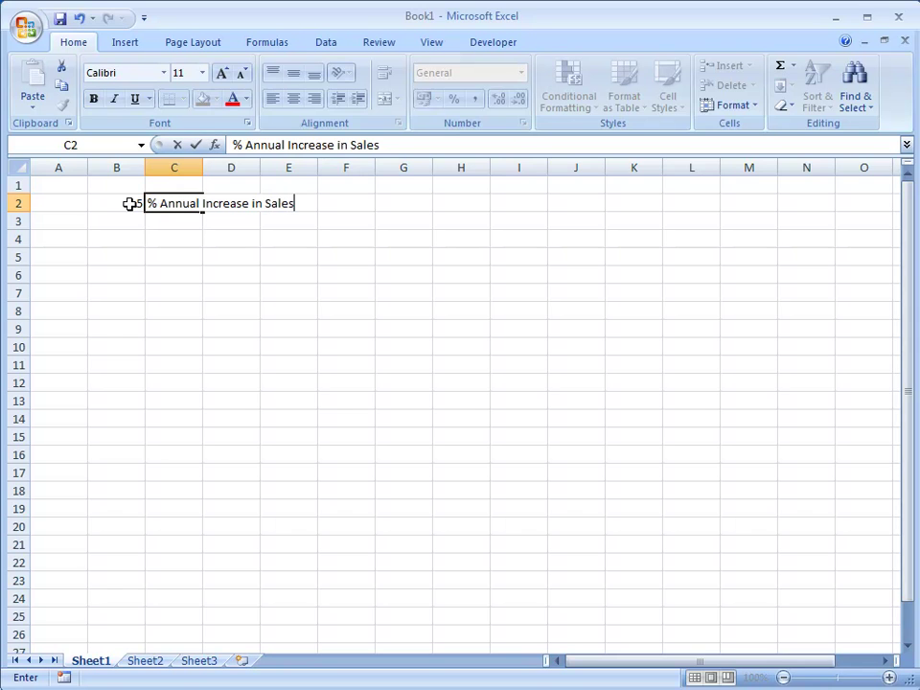
Format the title cells B2:C2 as bold with font size 14
left_click_drag(129, 203, 161, 205)
left_click(93, 98)
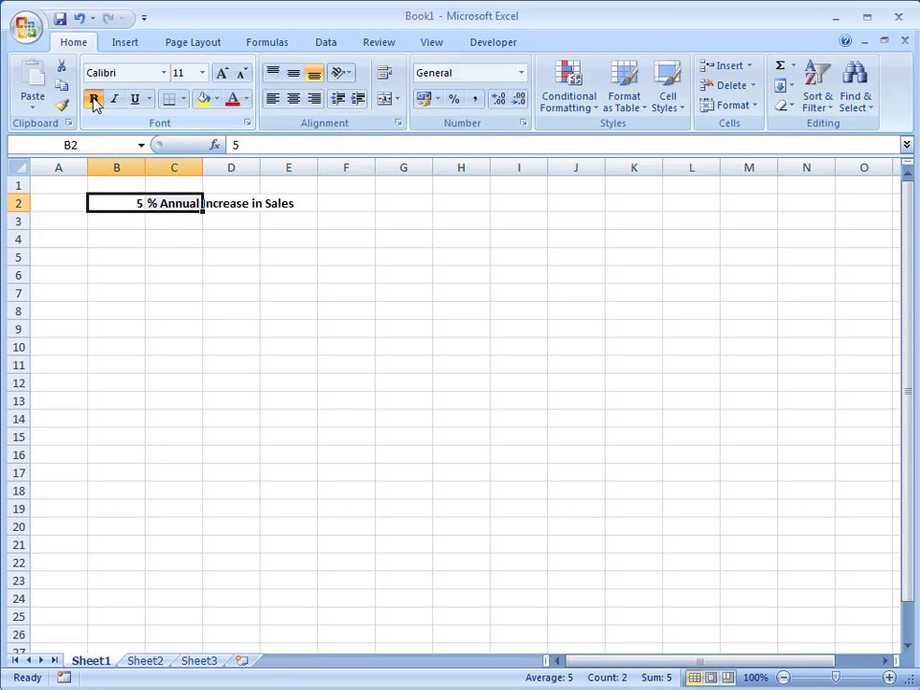
left_click(202, 73)
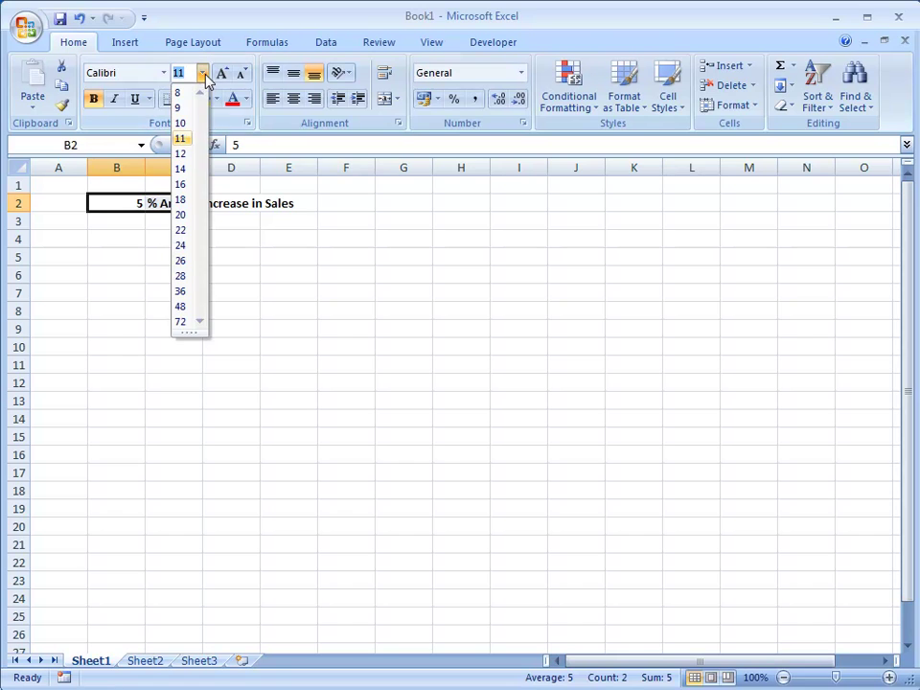
left_click(181, 169)
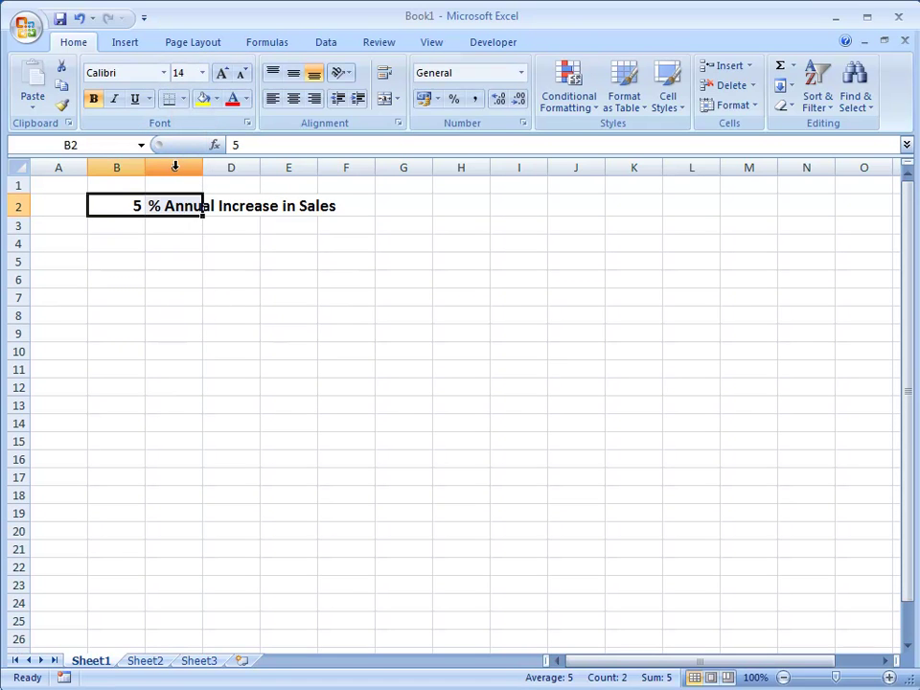
Enter the column headings DVD, Blu-ray, CD, Games, Books and Total in cells C4 to H4
left_click(178, 243)
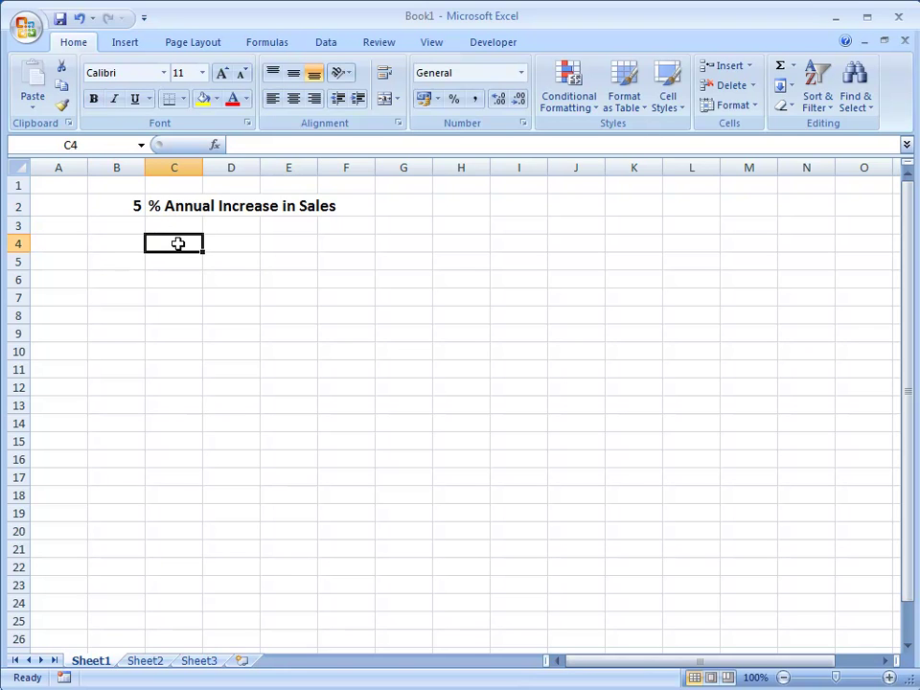
type("DVD")
key("Tab")
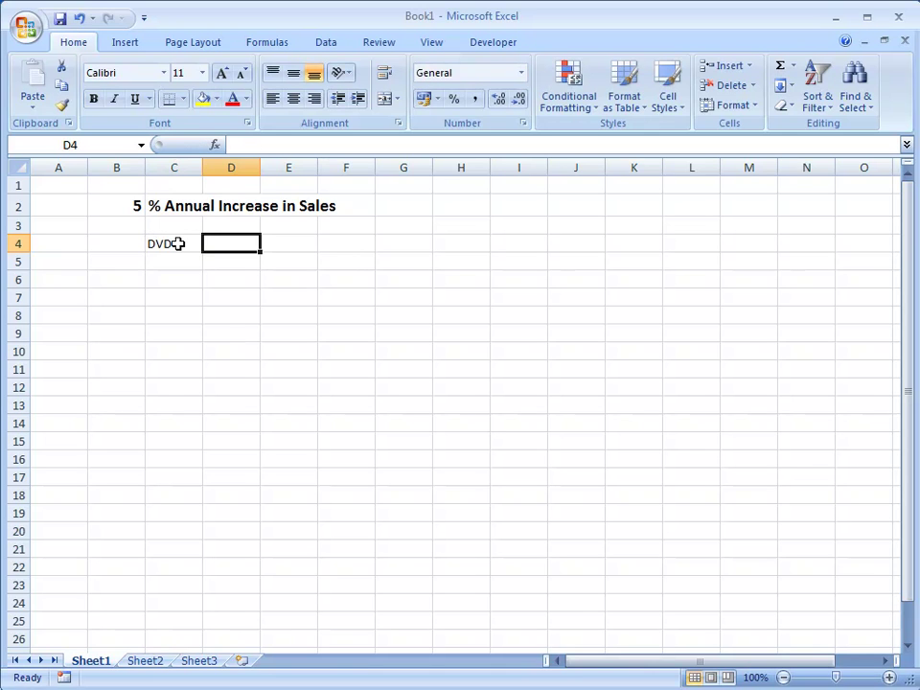
type("Blu-ray")
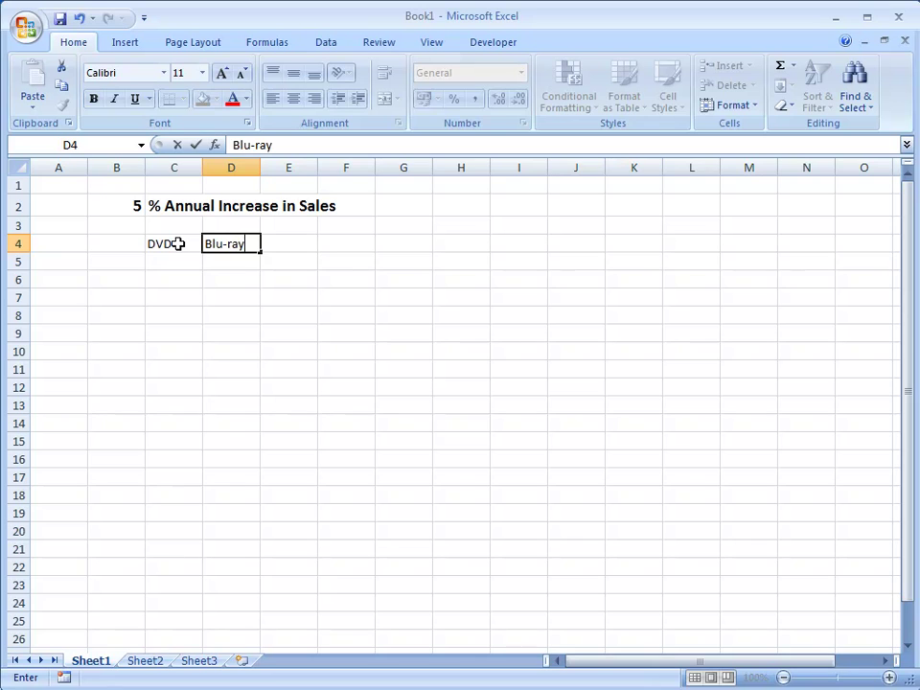
key("Tab")
type("CD")
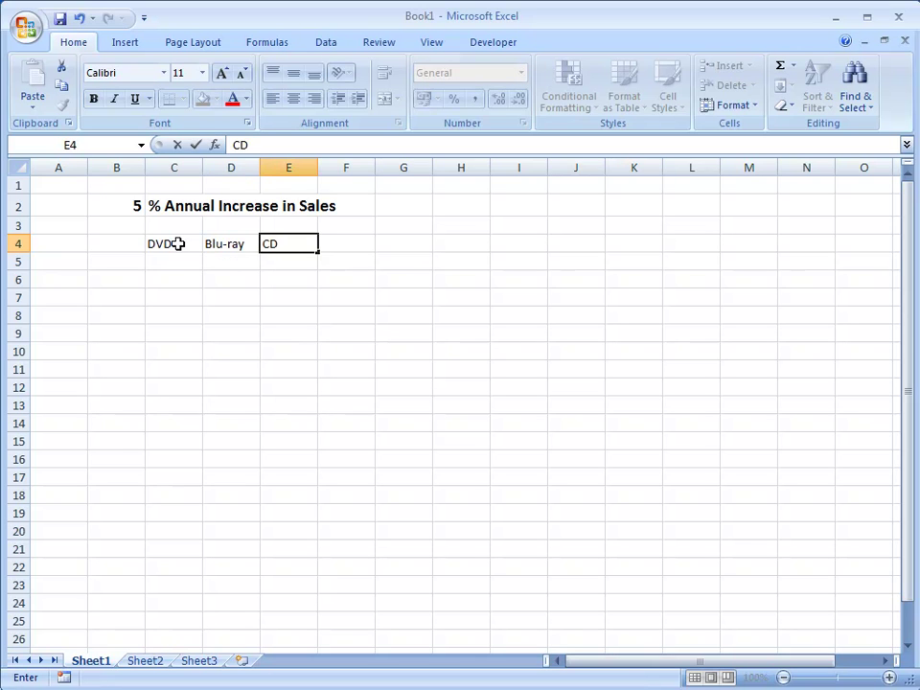
key("Tab")
type("Games")
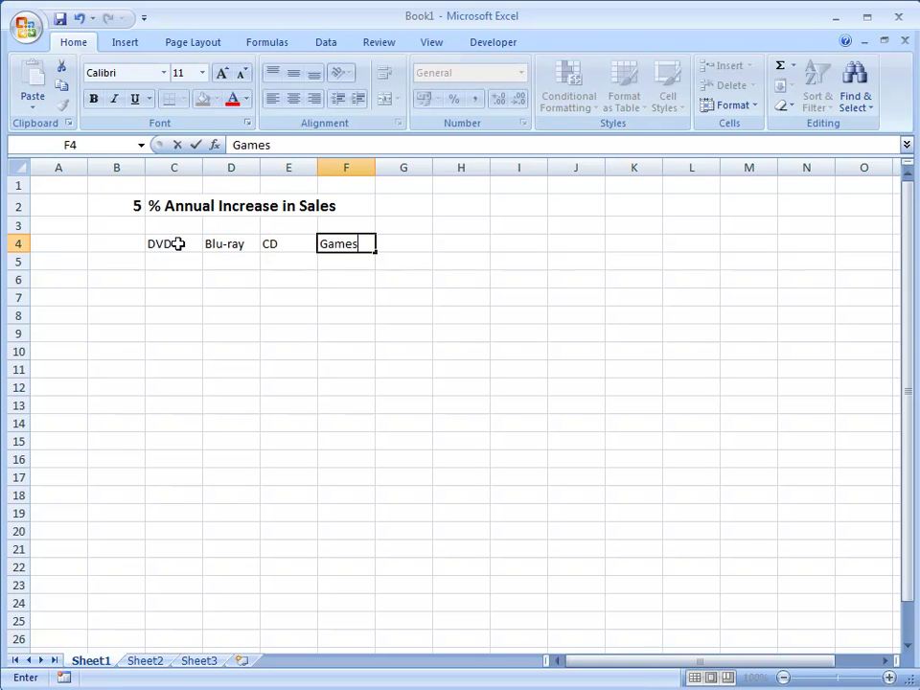
key("Tab")
type("Bo")
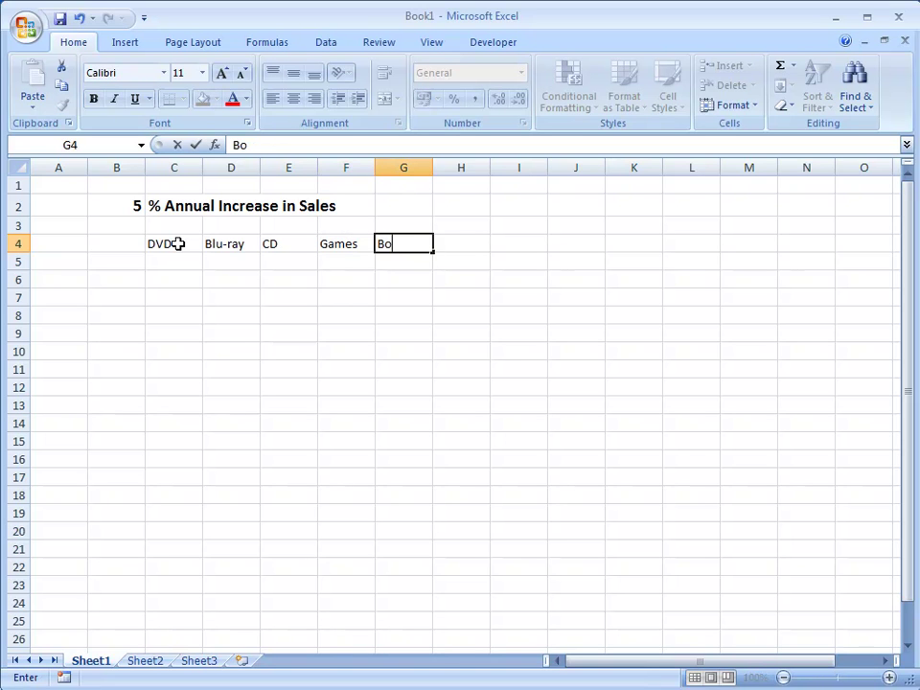
type("oks")
key("Tab")
type("Tot")
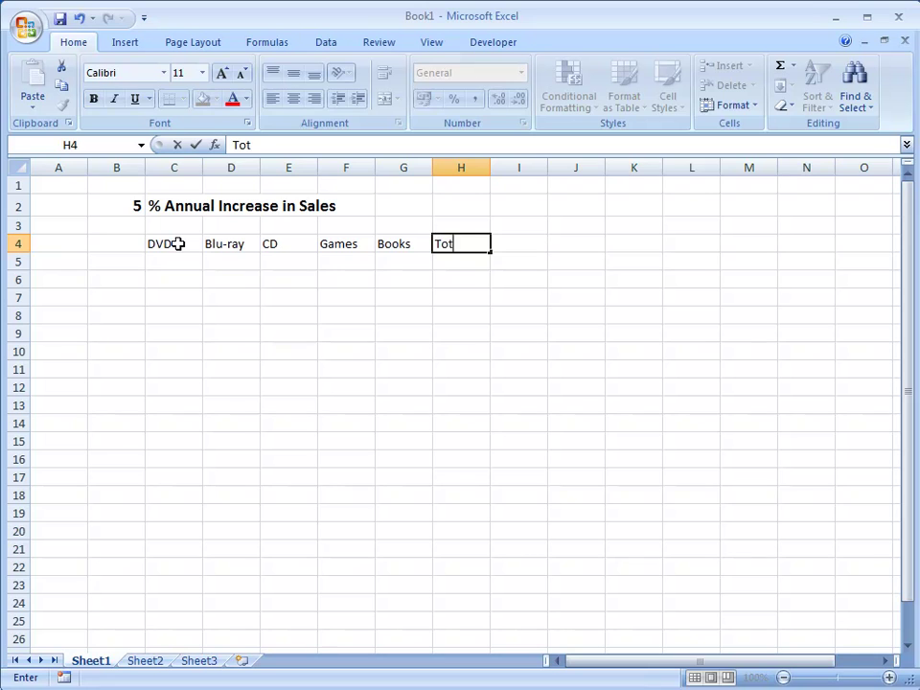
type("al")
Enter Year 1 in cell B5 and fill the series down to Year 10 in cell B14
left_click(130, 260)
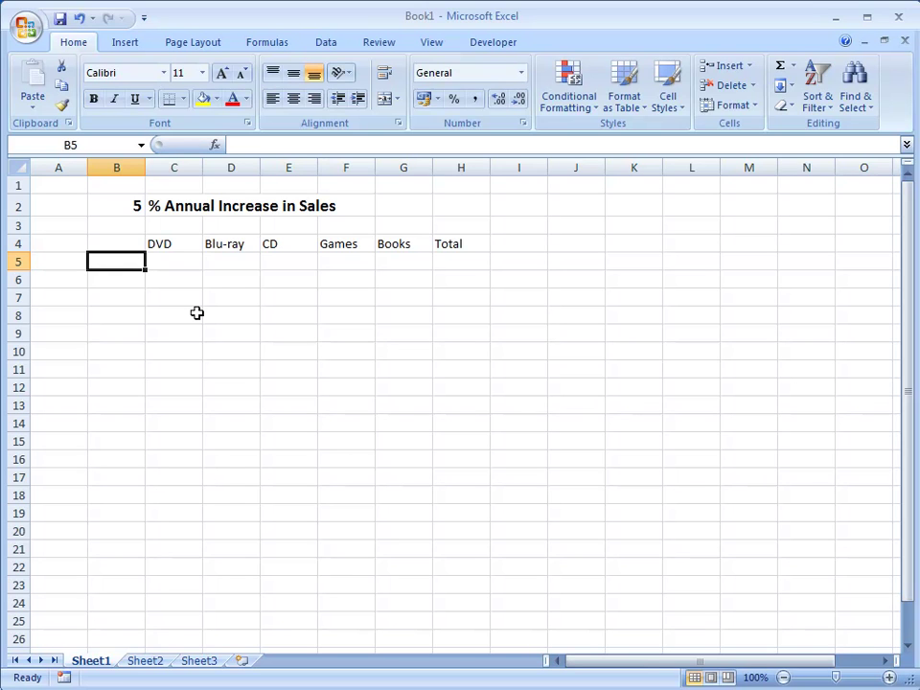
type("Year")
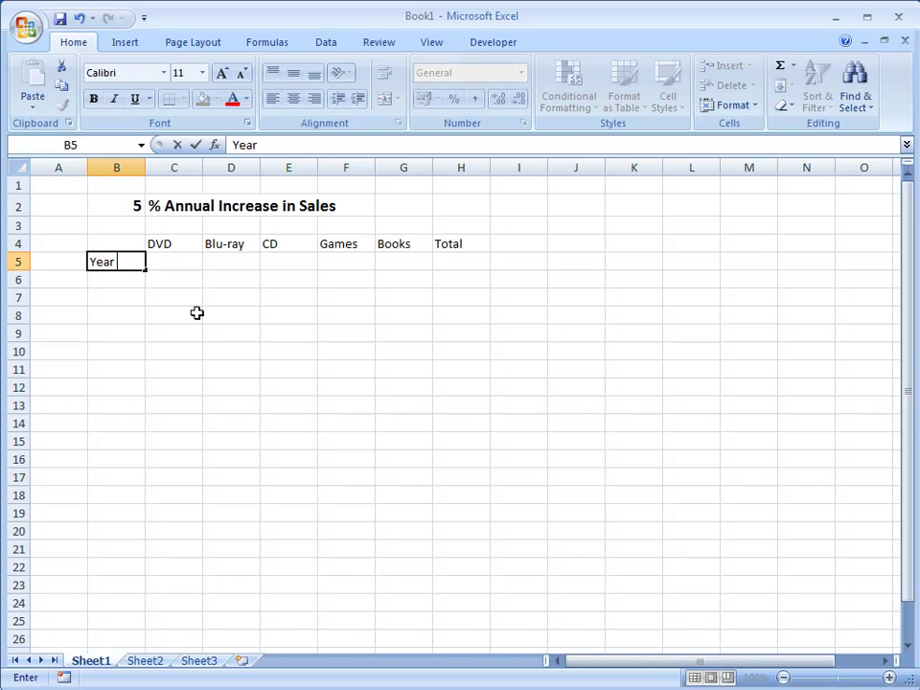
type(" 1")
left_click_drag(144, 271, 143, 433)
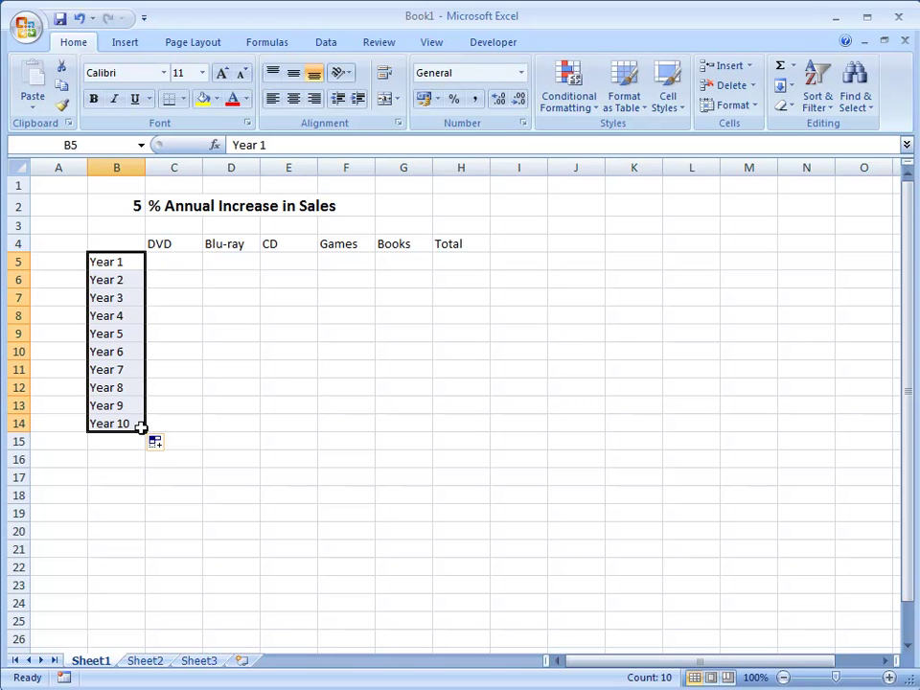
Enter the Year 1 sales 125000, 75000, 110000, 65000 and 35000 in cells C5 to G5
left_click(189, 262)
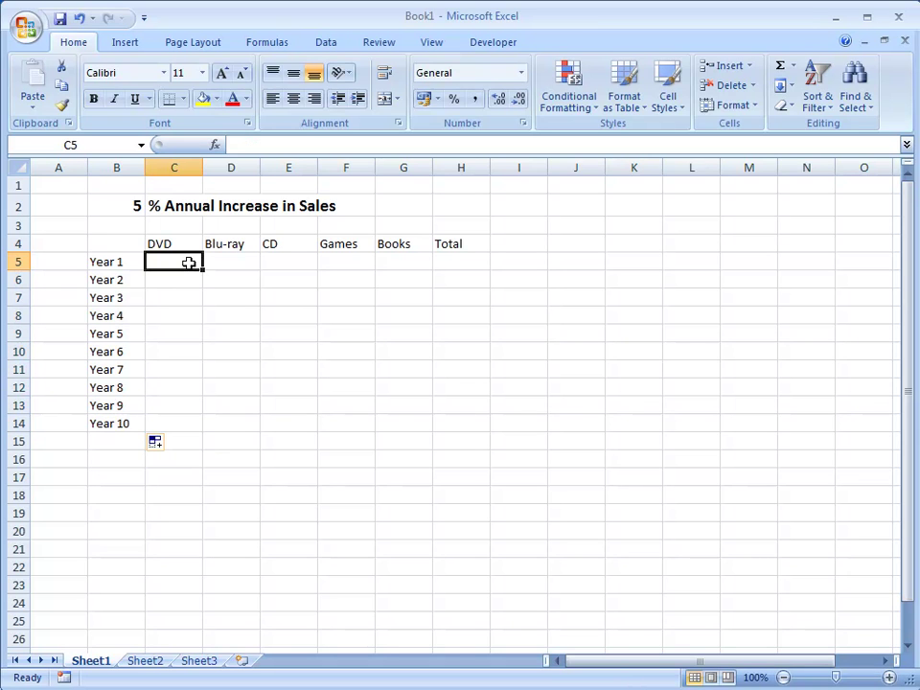
type("12500")
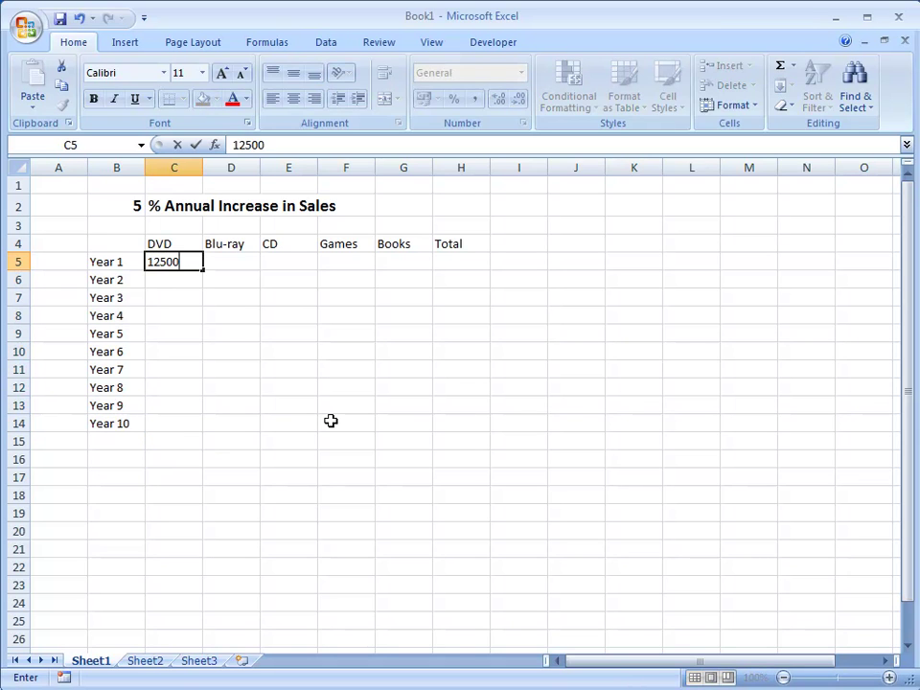
type("0")
key("Tab")
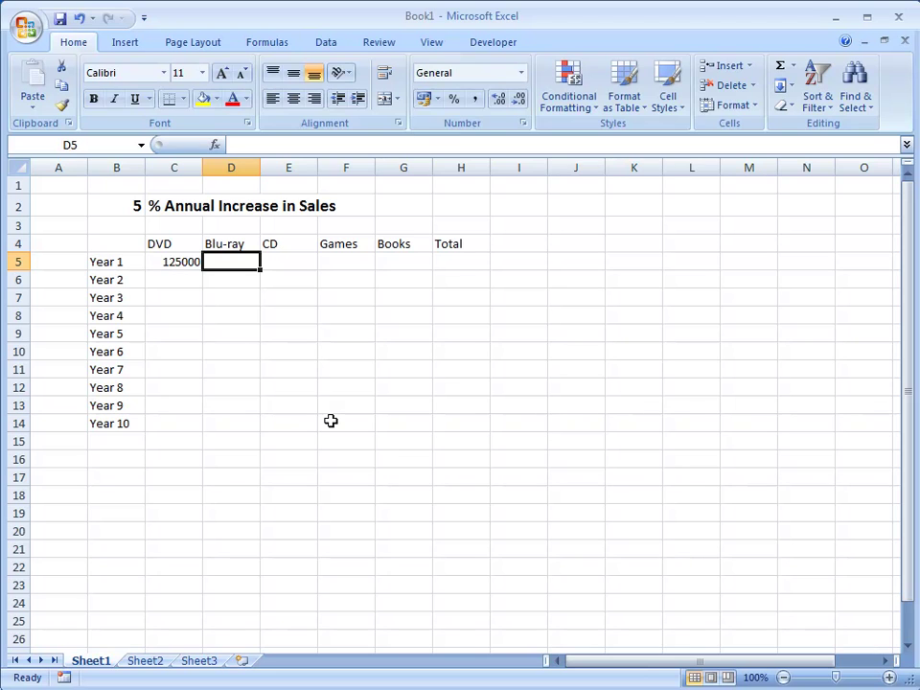
type("75000")
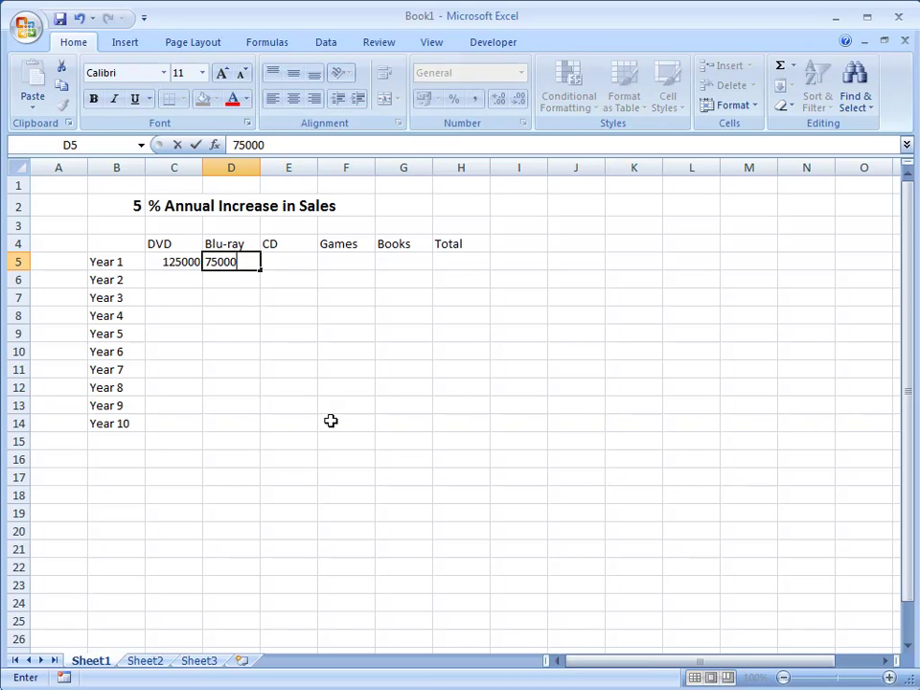
key("Tab")
type("11")
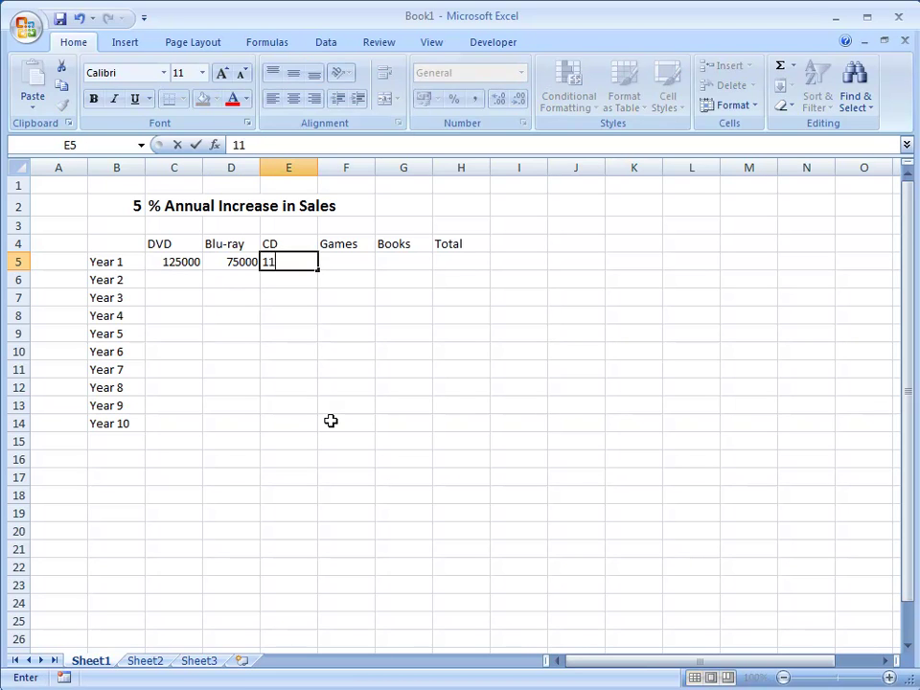
type("0000")
key("Tab")
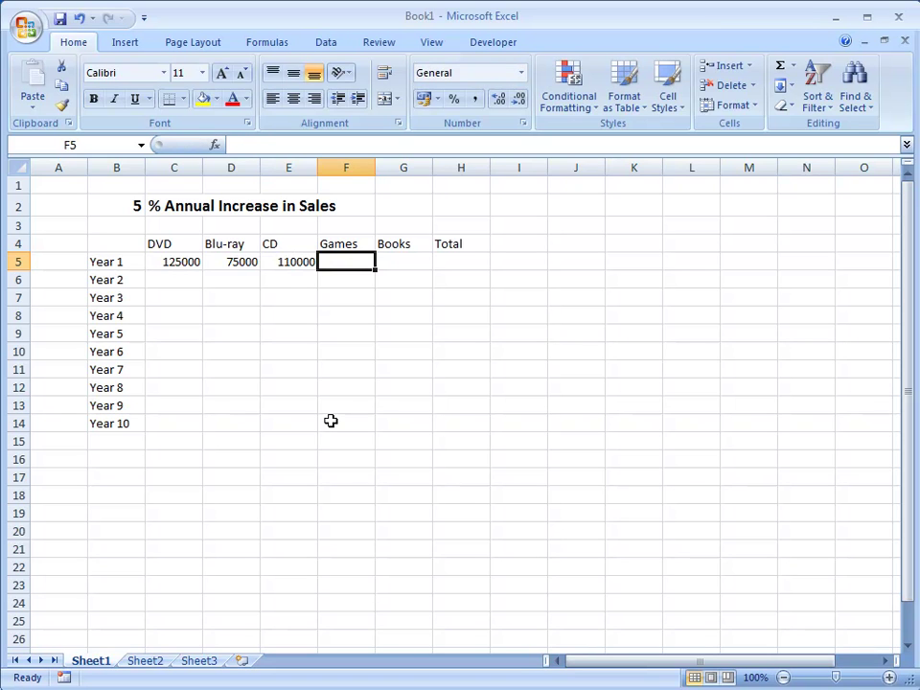
type("65000")
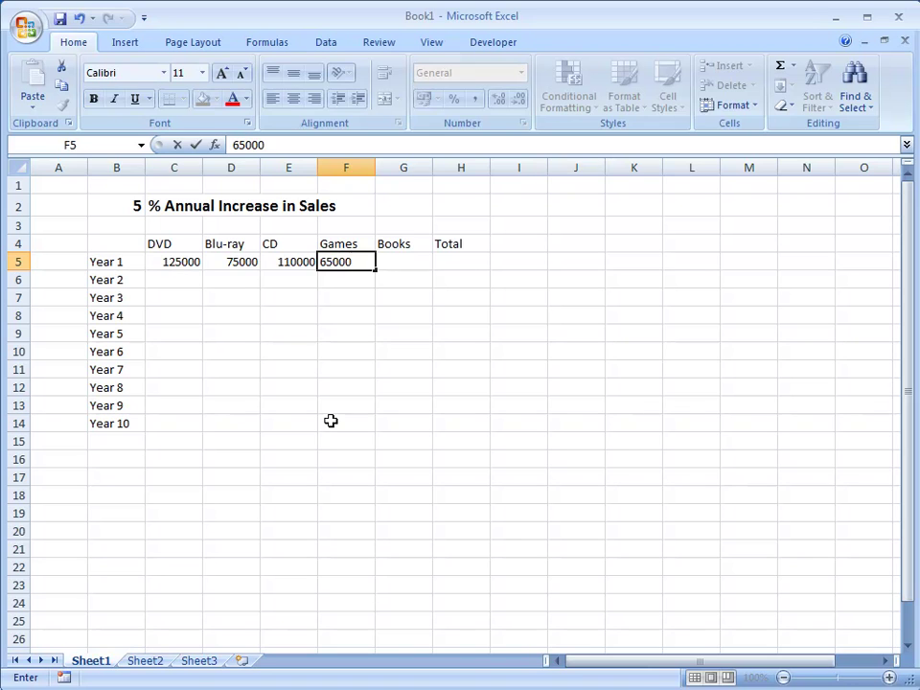
key("Tab")
type("35000")
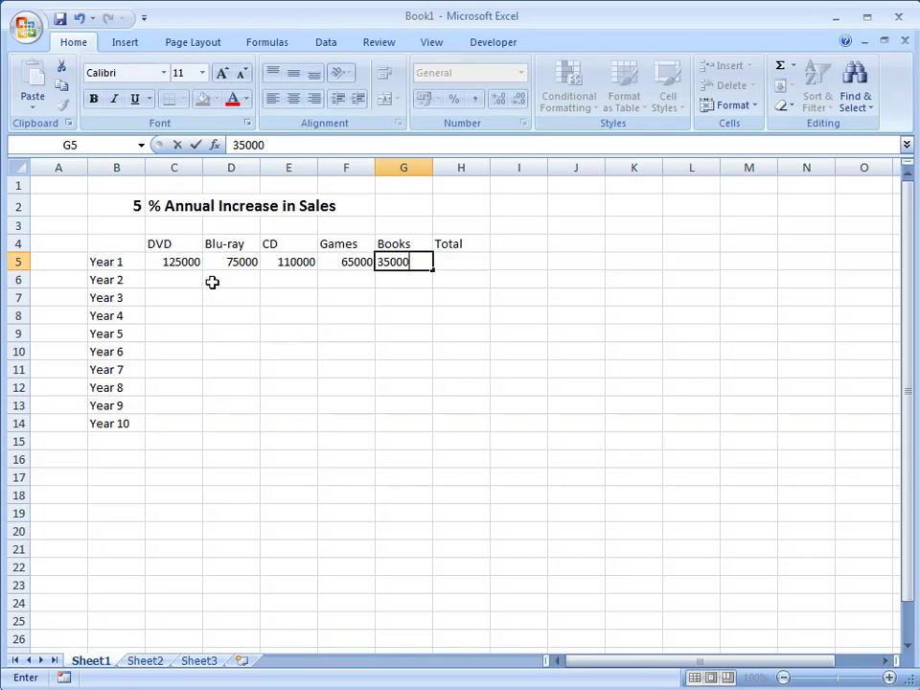
Enter the formula =C5*100+B2% in cell C6 for the Year 2 DVD sales
left_click(177, 280)
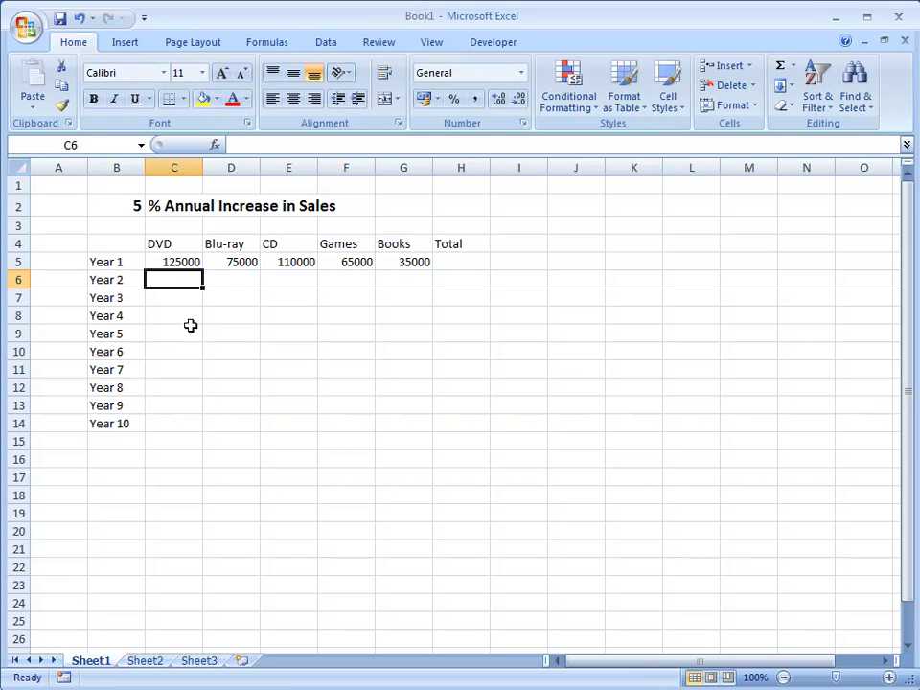
type("=")
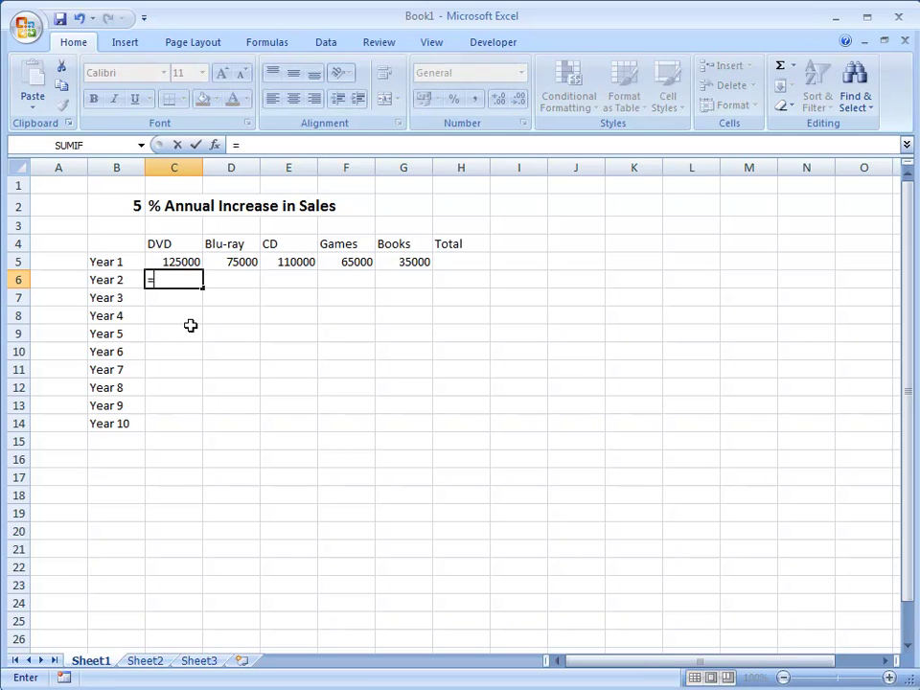
left_click(178, 262)
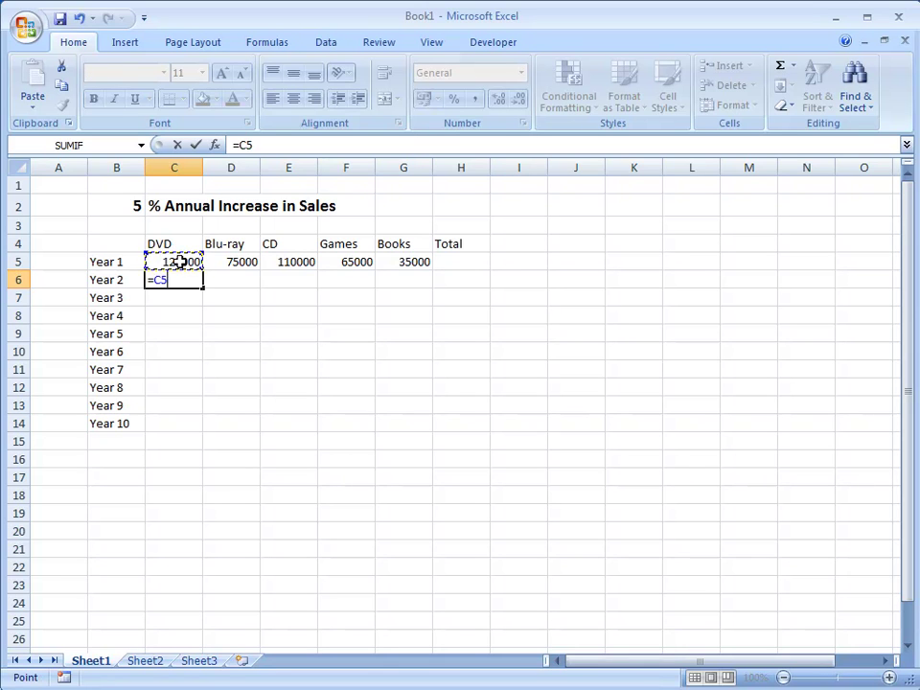
type("*100+")
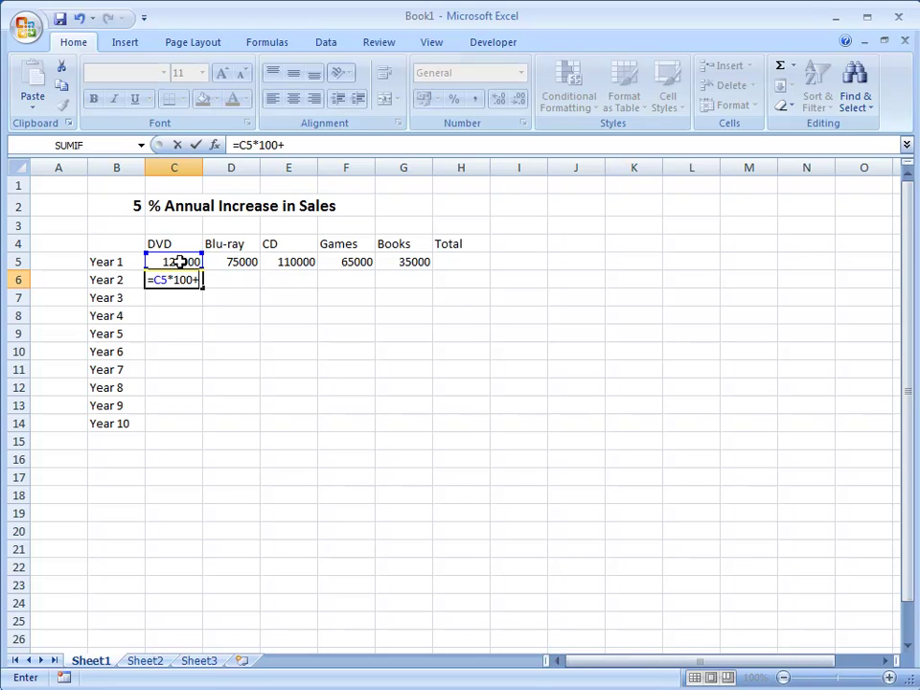
left_click(126, 205)
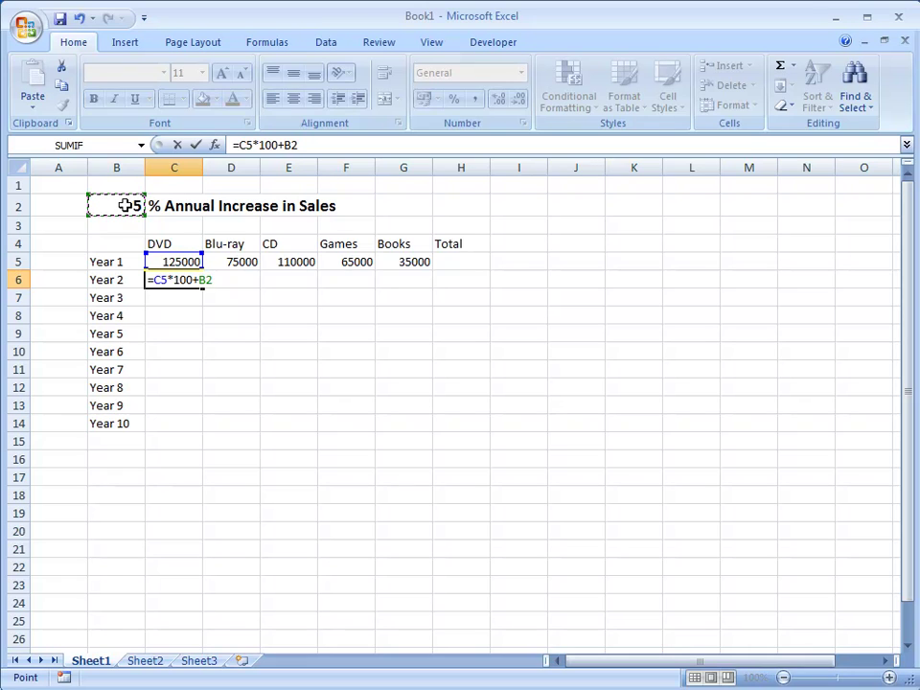
type("%")
key("Return")
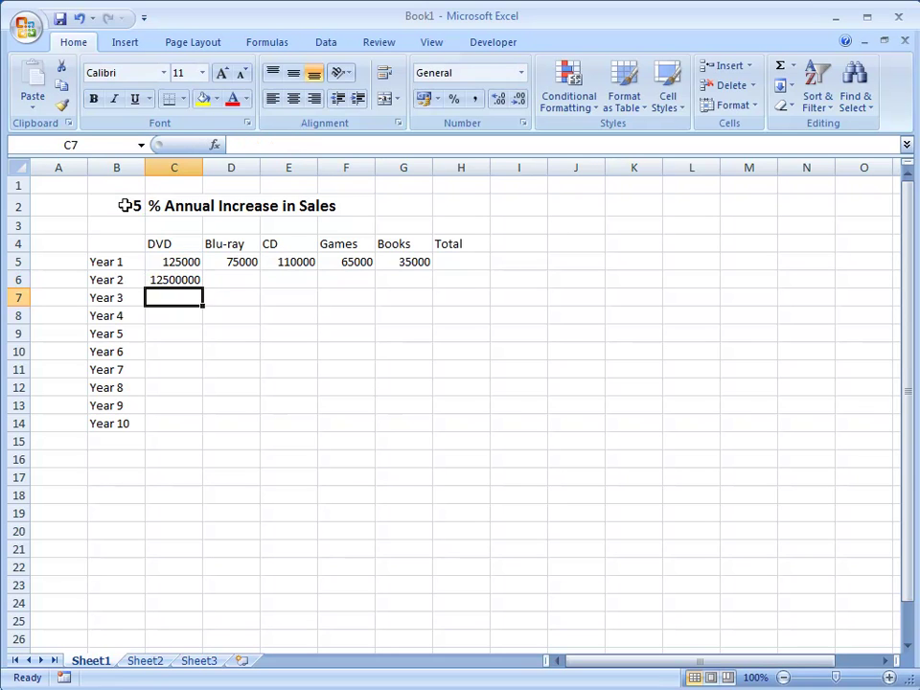
Add parentheses to the formula in C6 so that it reads =C5*(100+B2)%
left_click(179, 281)
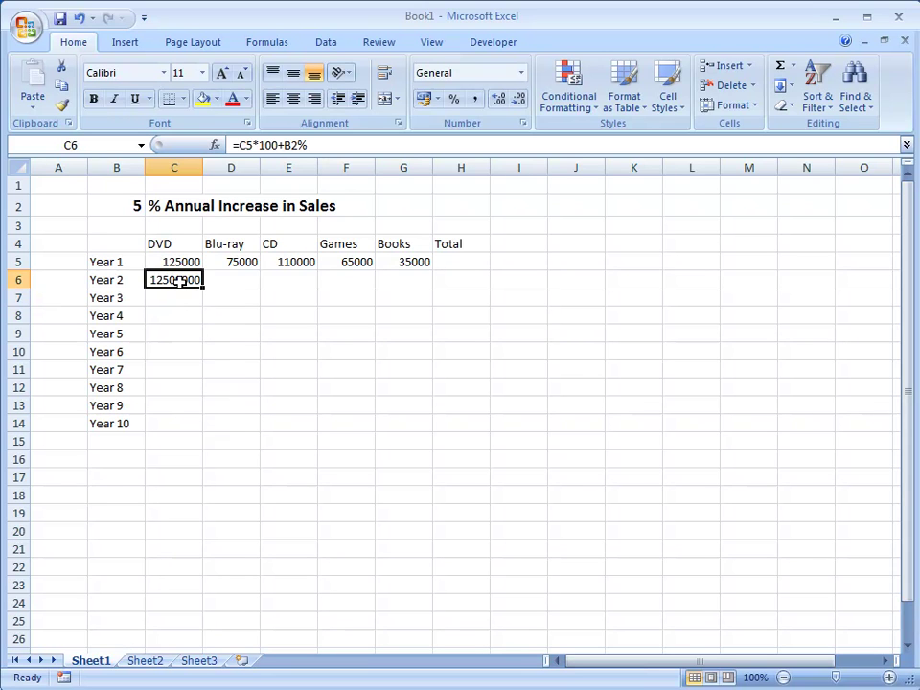
double_click(179, 281)
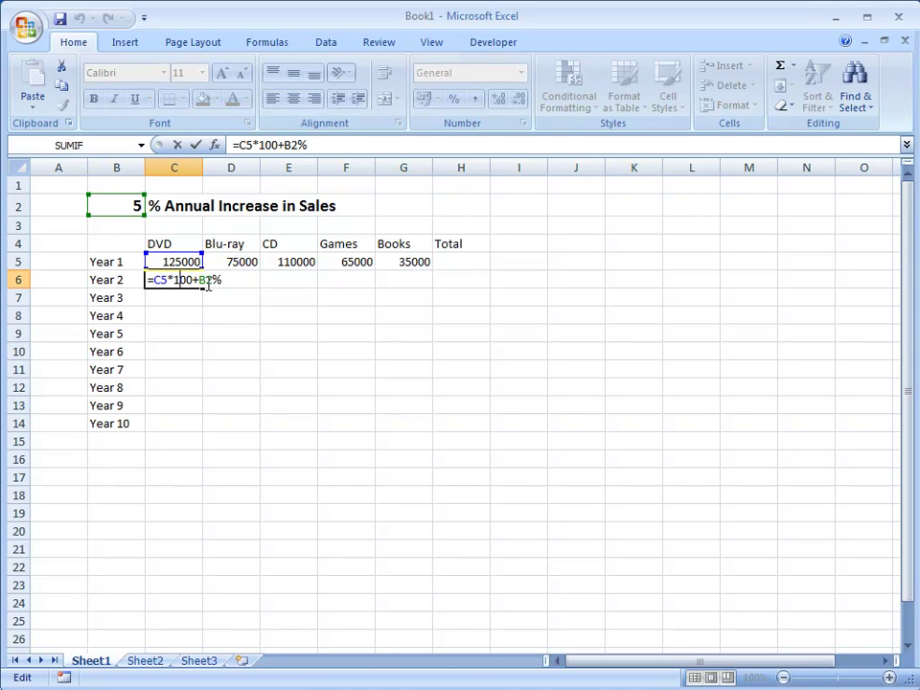
left_click_drag(172, 279, 211, 279)
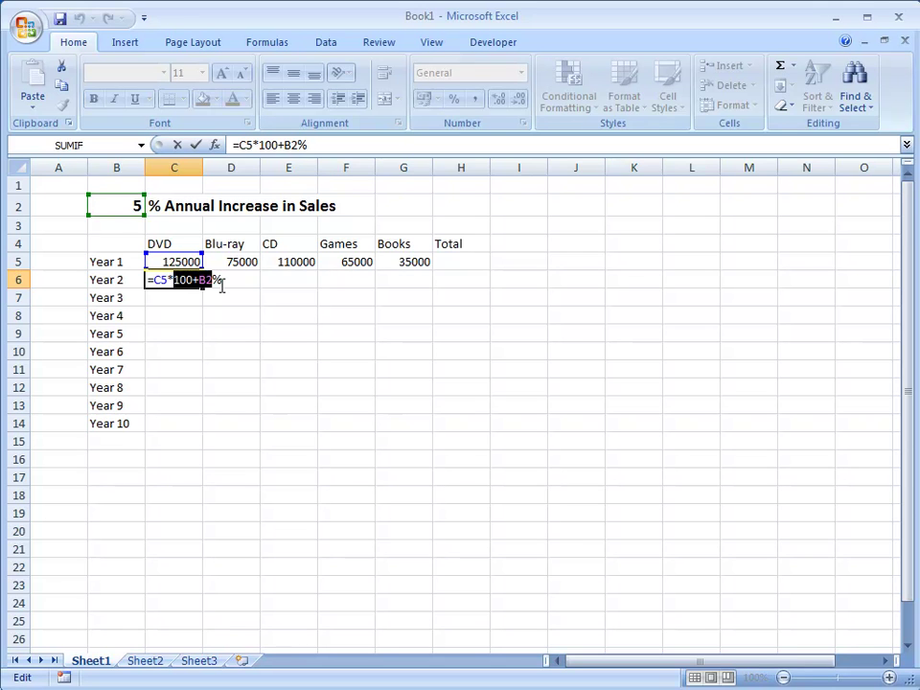
left_click(175, 280)
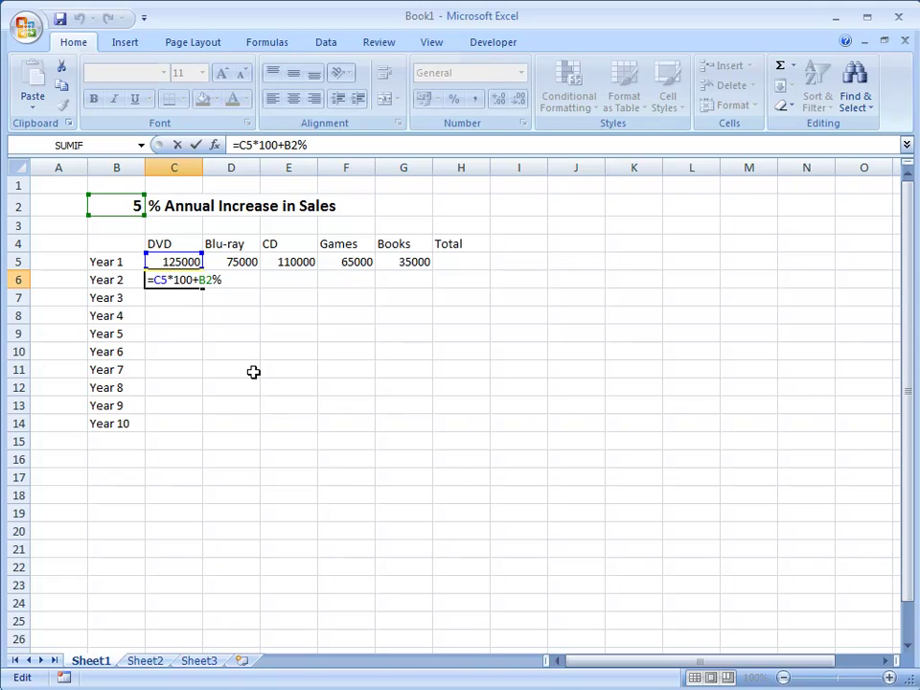
type("(")
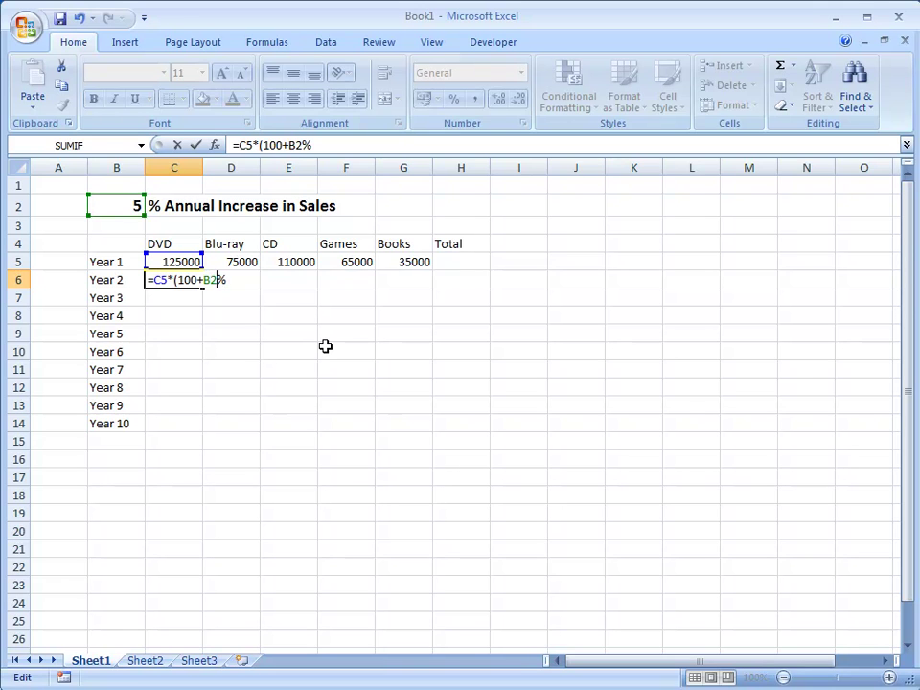
type(")")
key("Return")
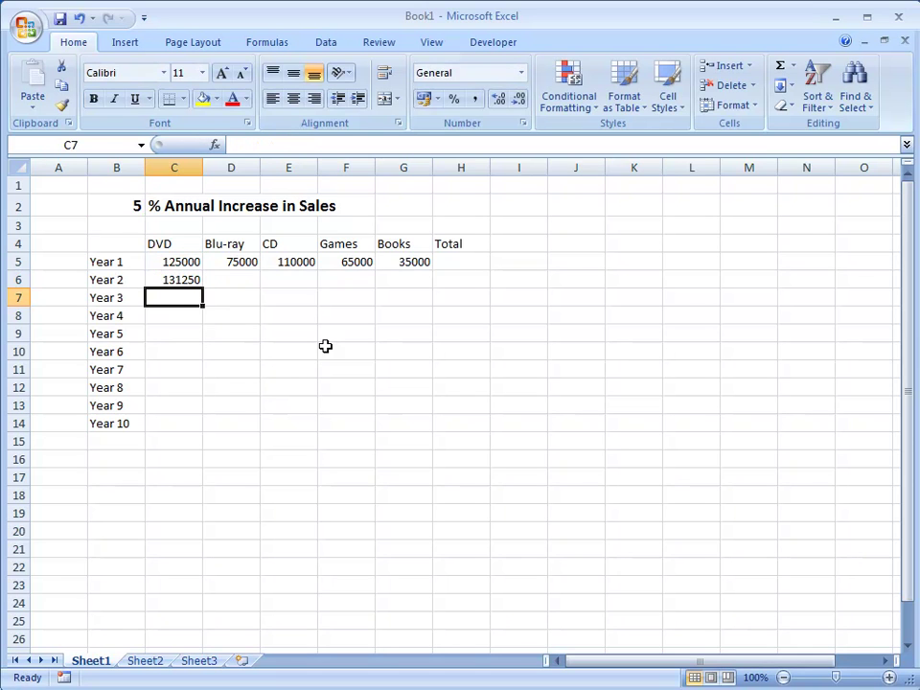
Fill the C6 formula down to C14 and examine the cell references in C6 and C7
left_click(192, 280)
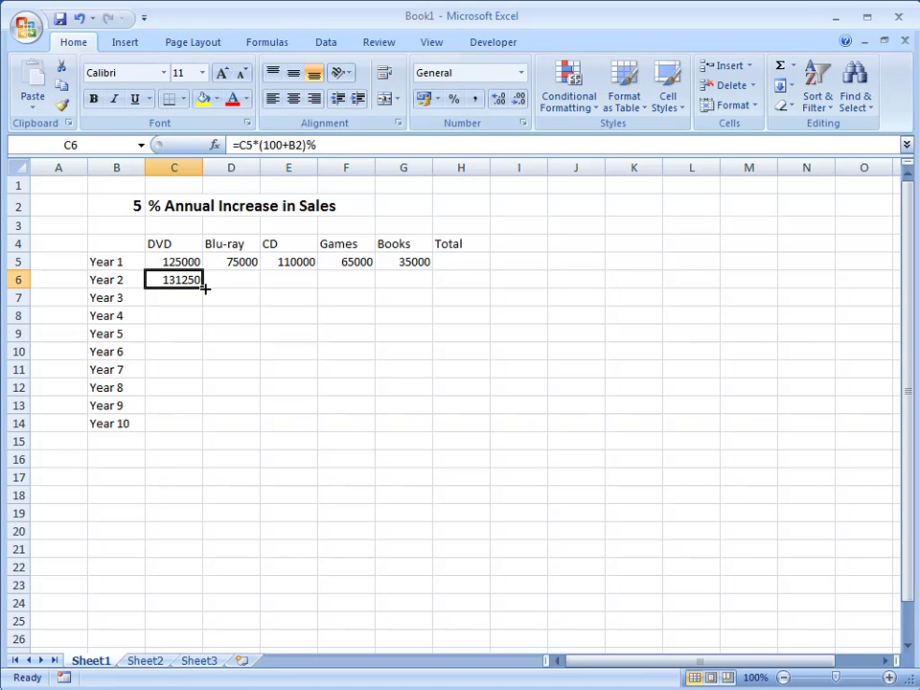
left_click_drag(204, 287, 194, 423)
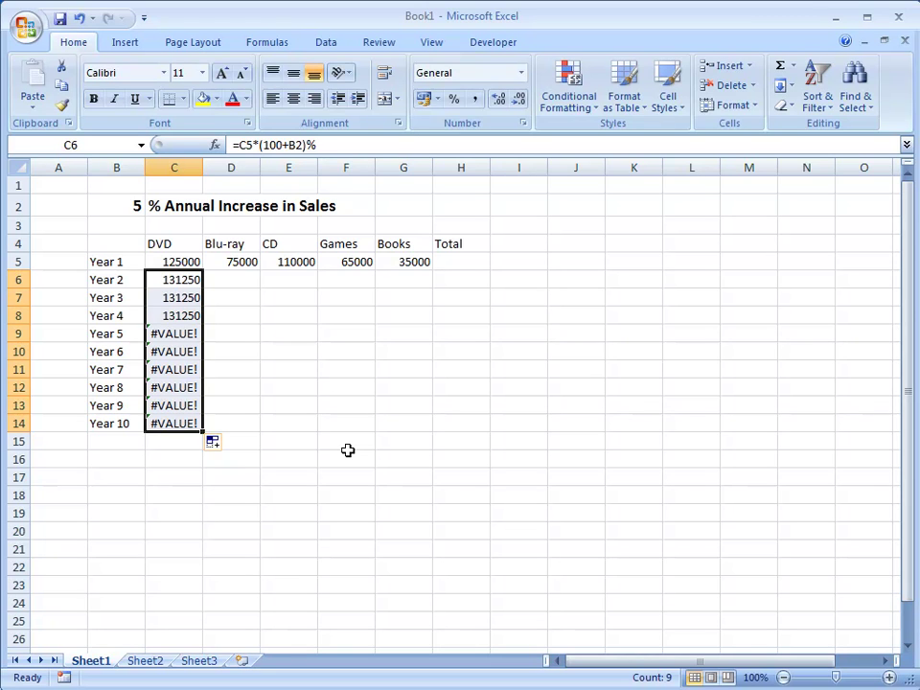
left_click(187, 280)
double_click(187, 280)
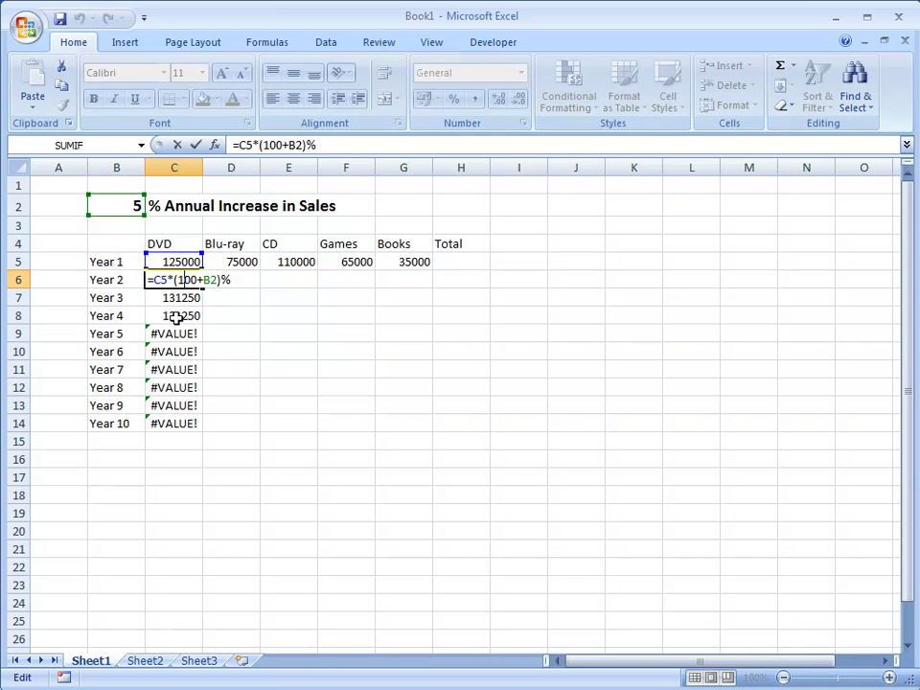
double_click(175, 298)
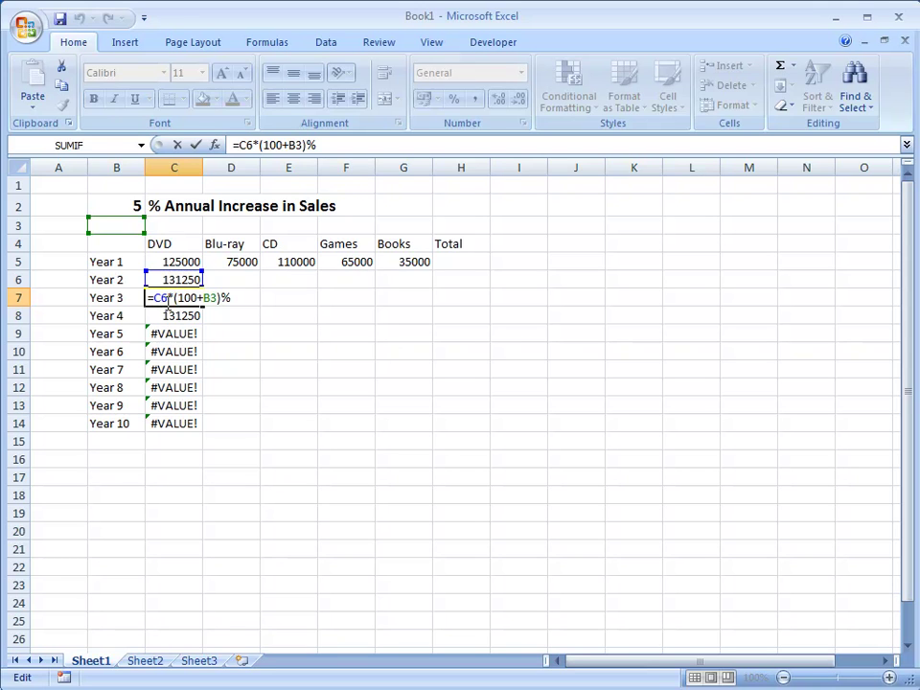
left_click(176, 299)
key("ctrl+Return")
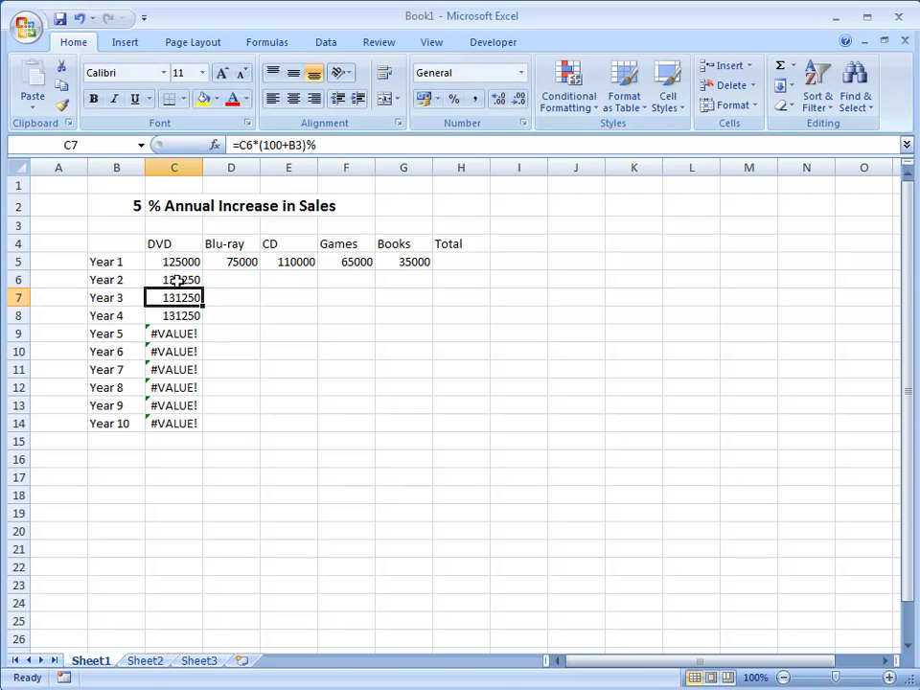
Clear cells C6:C14 and enter the formula =C5*(100+$B$2)% with an absolute reference in cell C6
left_click_drag(176, 280, 175, 422)
key("Delete")
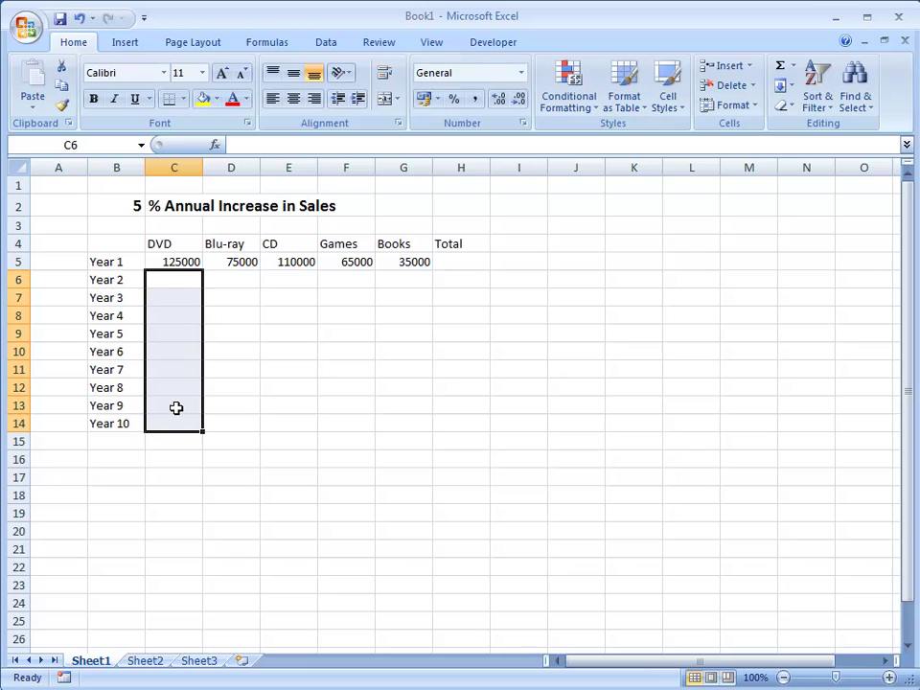
left_click(184, 278)
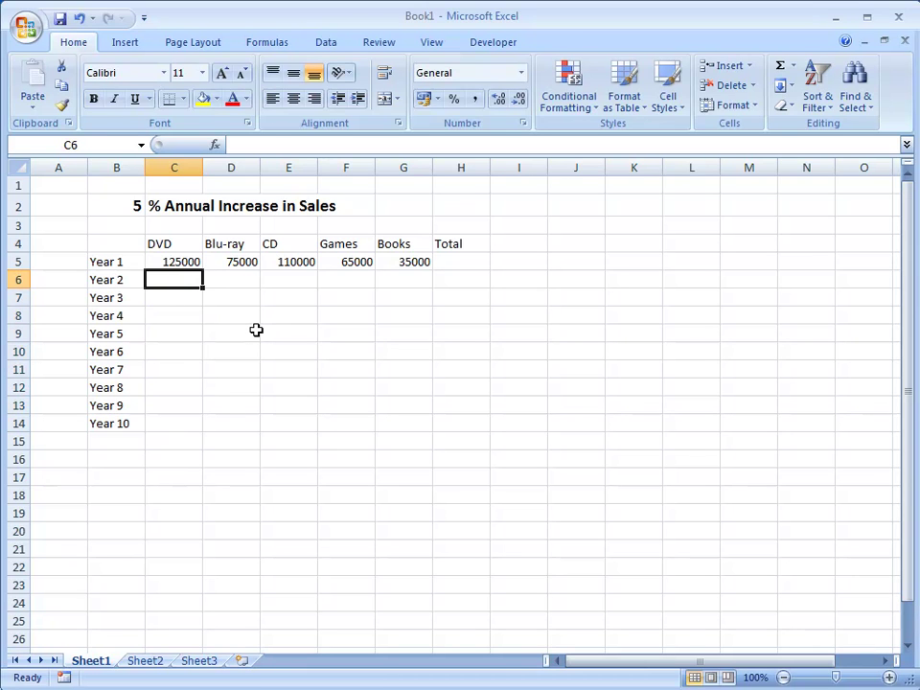
type("=")
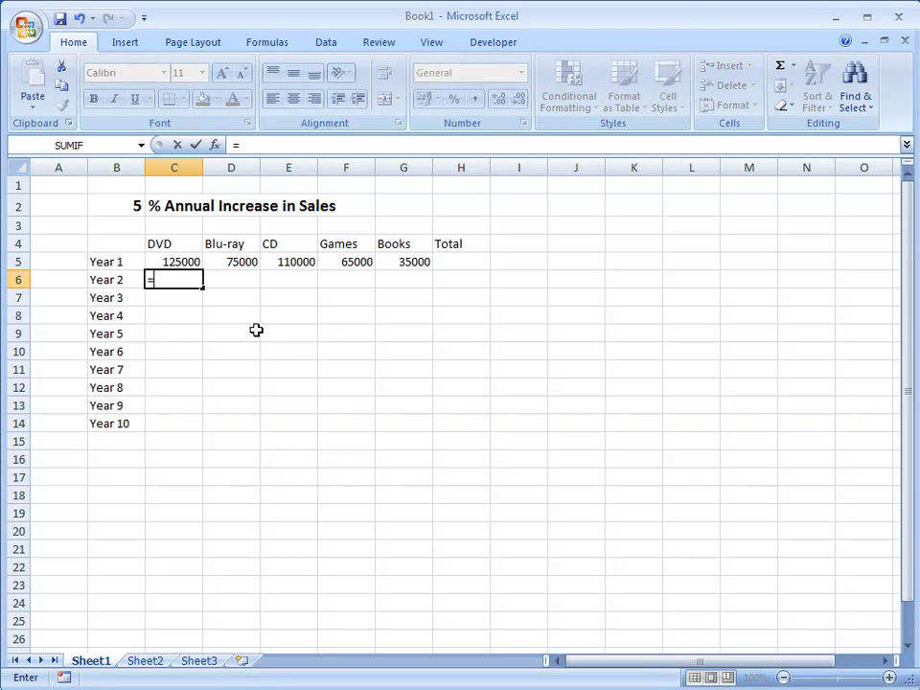
left_click(171, 262)
type("*(100")
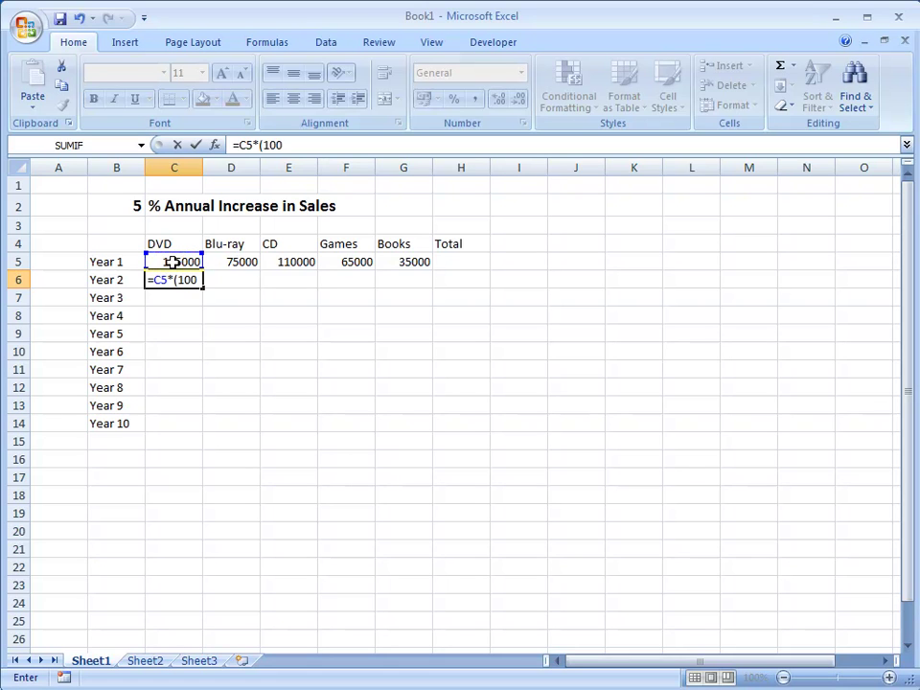
type("+")
left_click(127, 207)
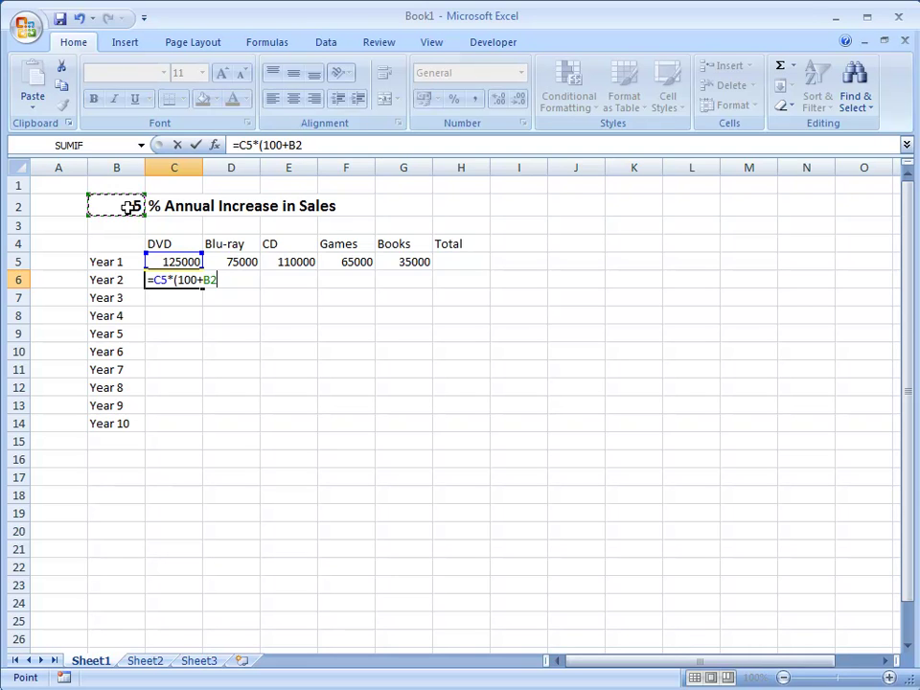
key("F4")
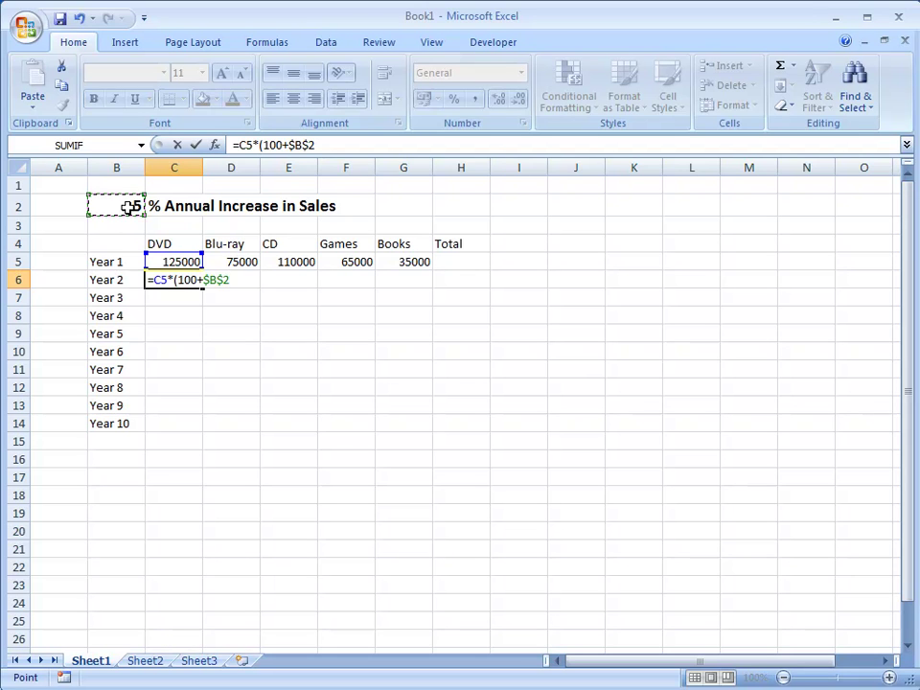
type(")%")
key("Return")
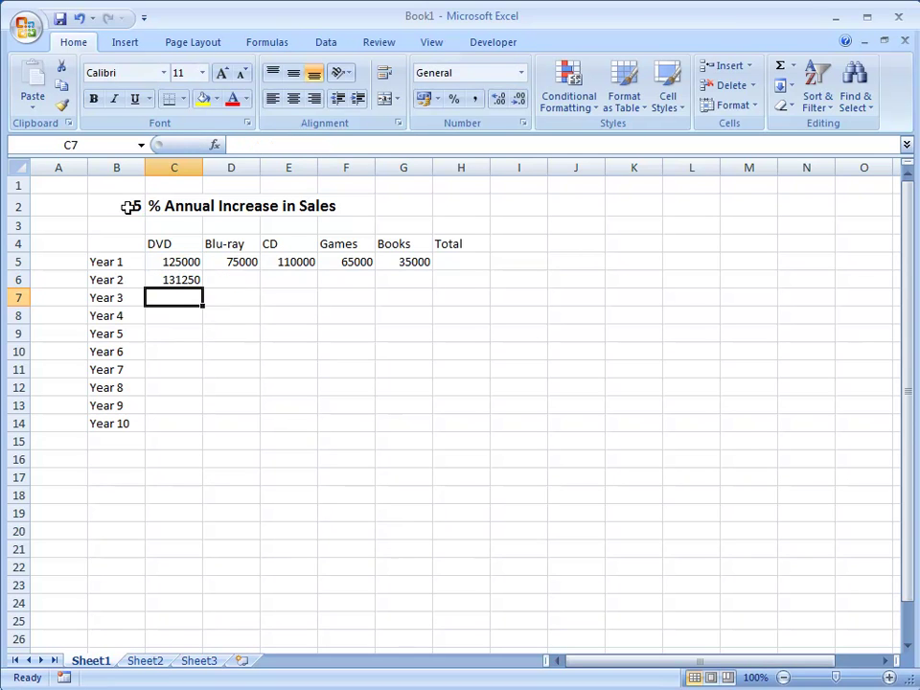
Fill the C6 formula down to Year 10 in row 14 and across to the Books column G
left_click(190, 280)
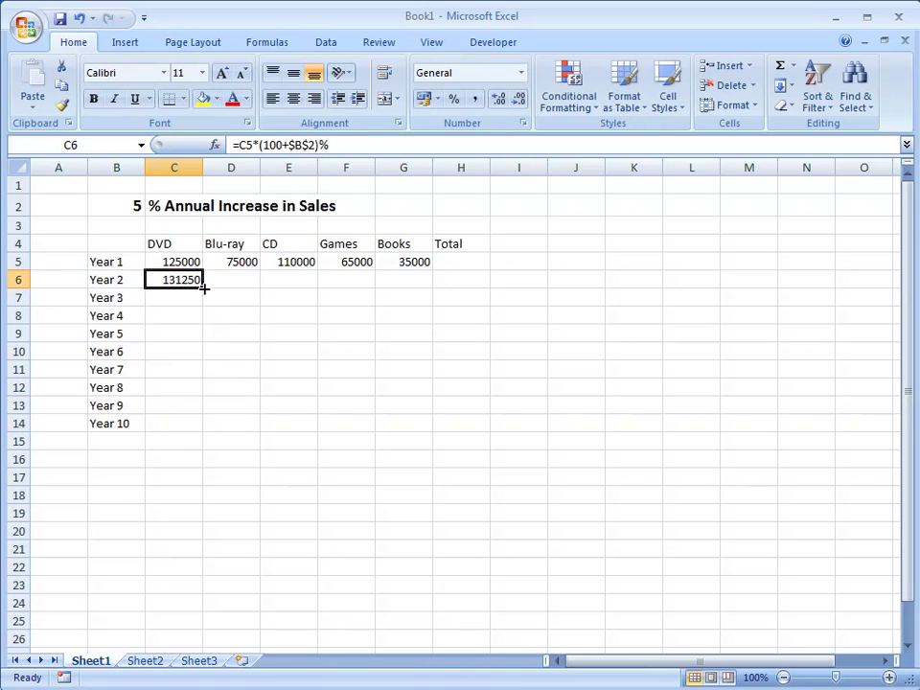
double_click(202, 286)
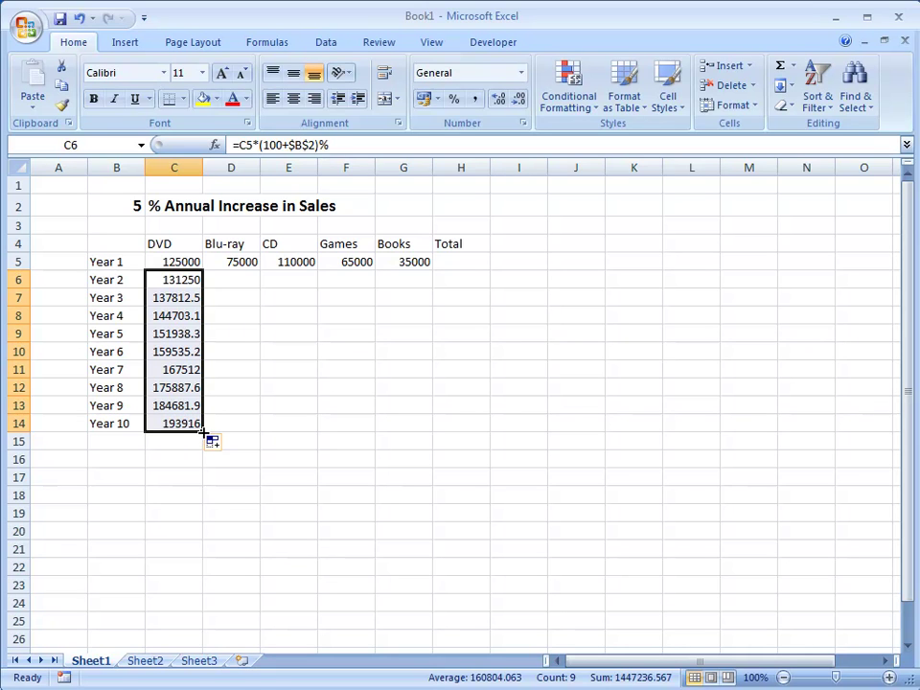
left_click_drag(203, 432, 412, 435)
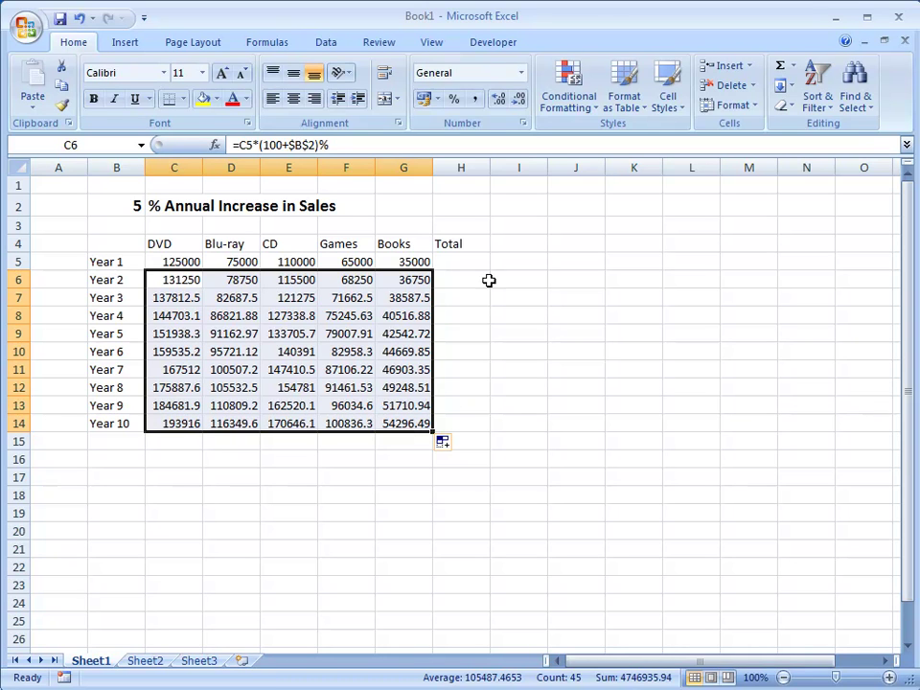
Total the Year 1 sales in H5 with =SUM(C5:G5) and fill the formula down to H14
left_click(470, 262)
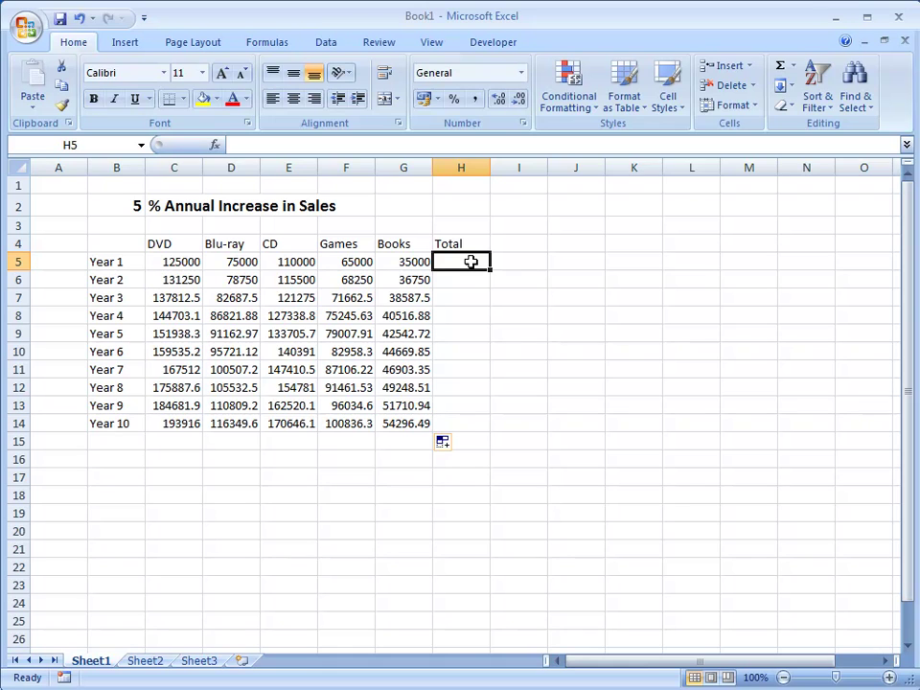
left_click(782, 69)
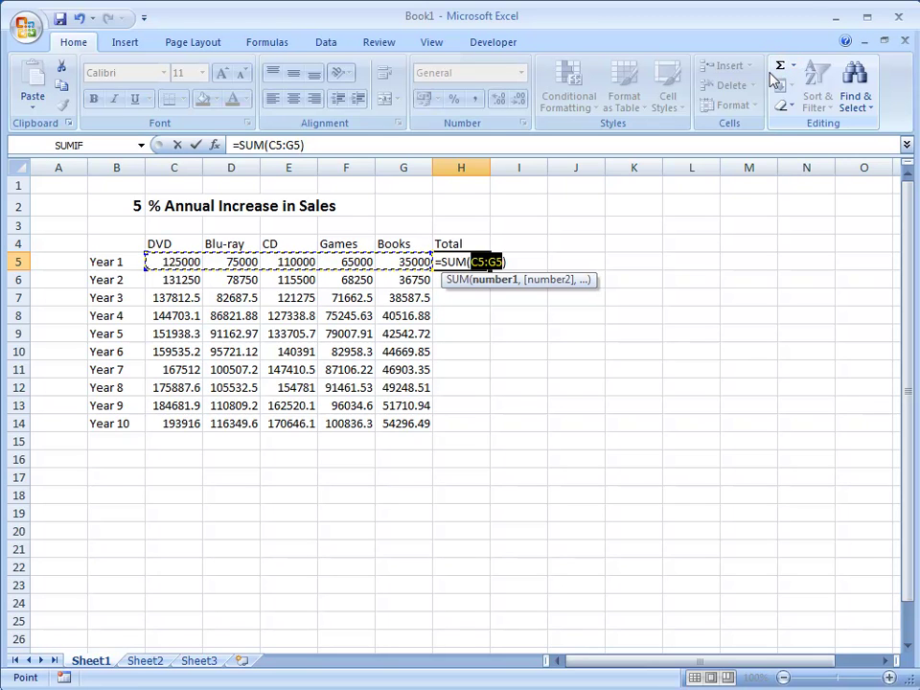
key("Return")
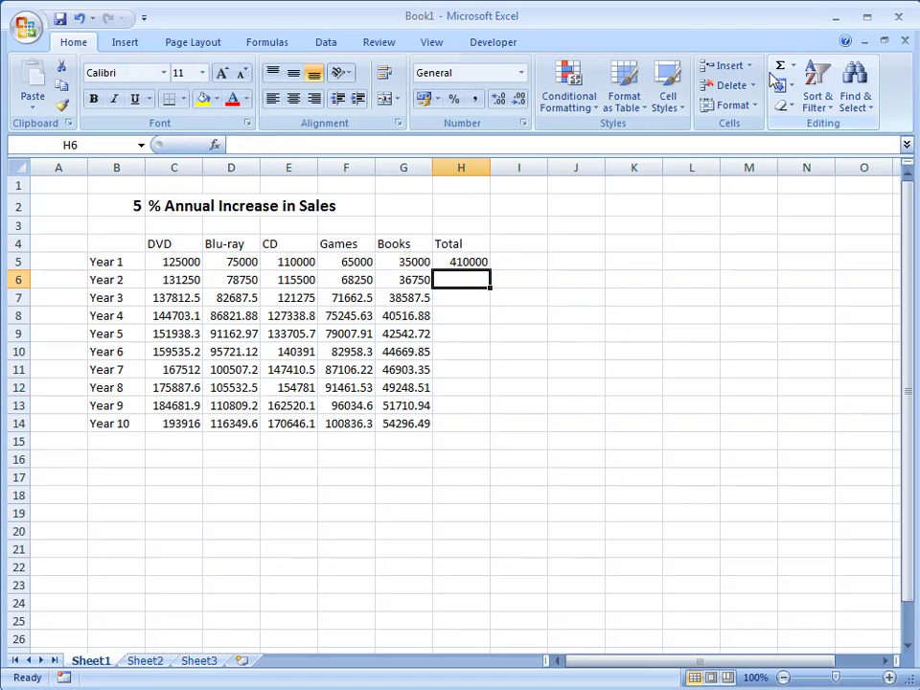
left_click(473, 265)
double_click(490, 270)
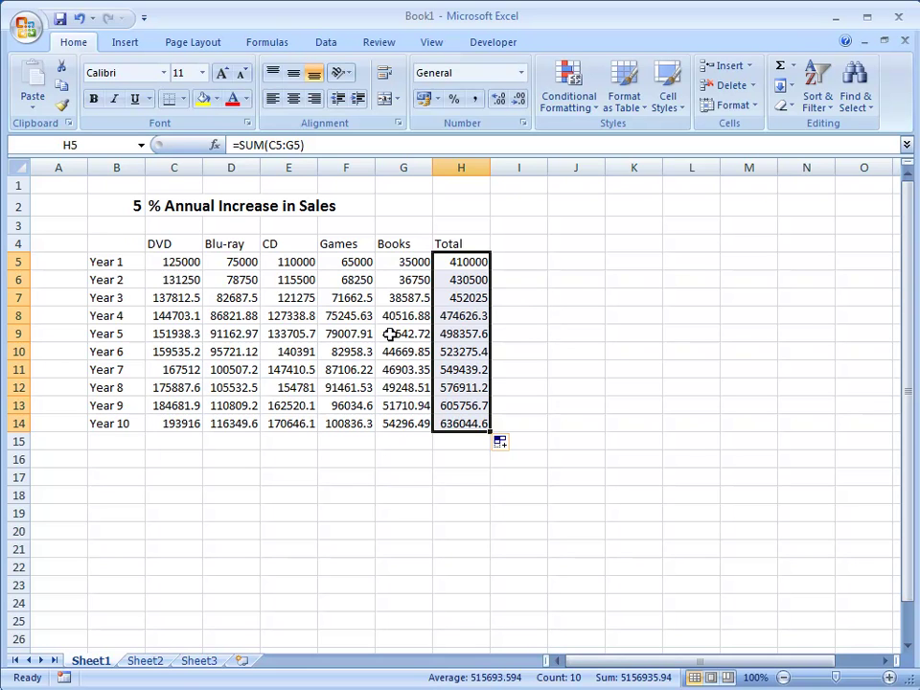
Format the figures in C5:H14 as pound accounting values with no decimal places
left_click_drag(182, 263, 445, 422)
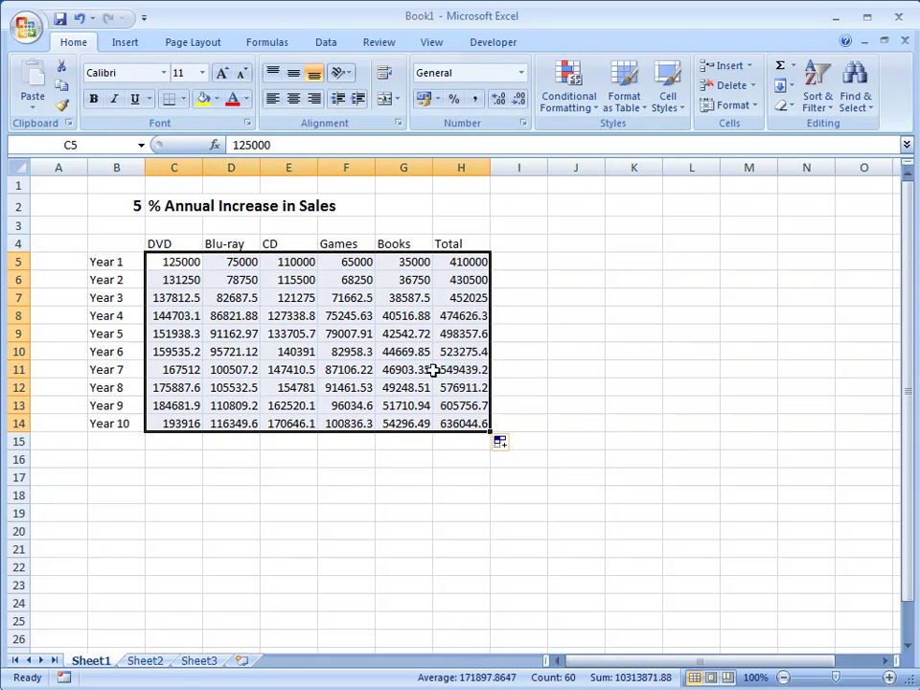
left_click(423, 99)
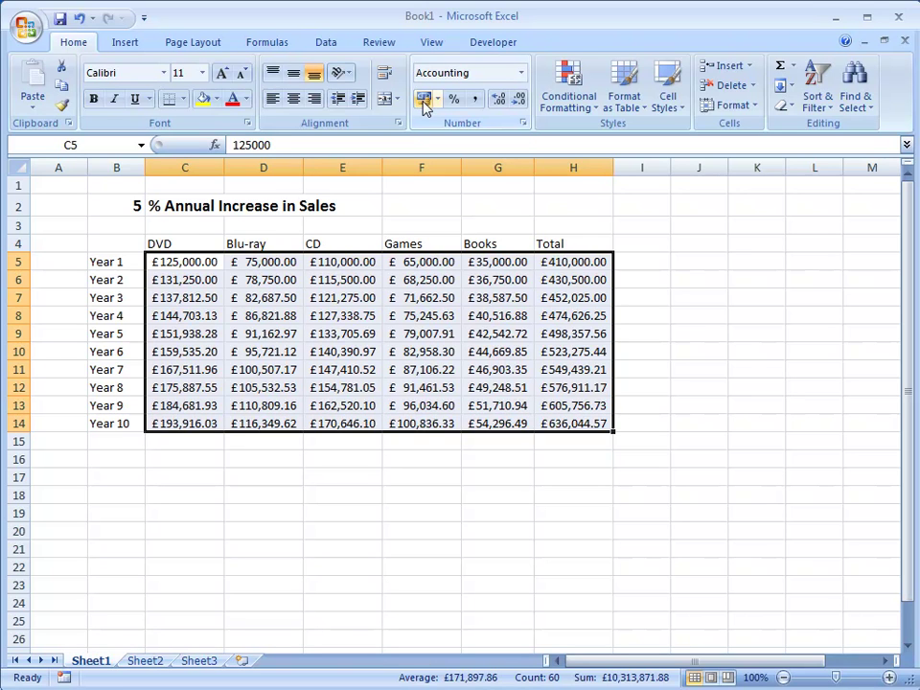
left_click(519, 103)
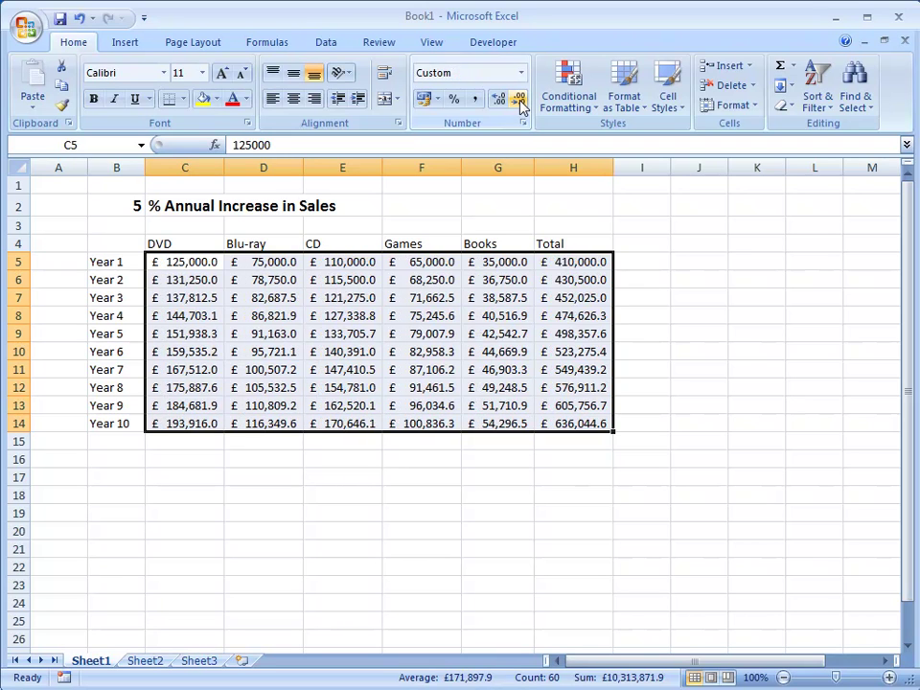
left_click(519, 103)
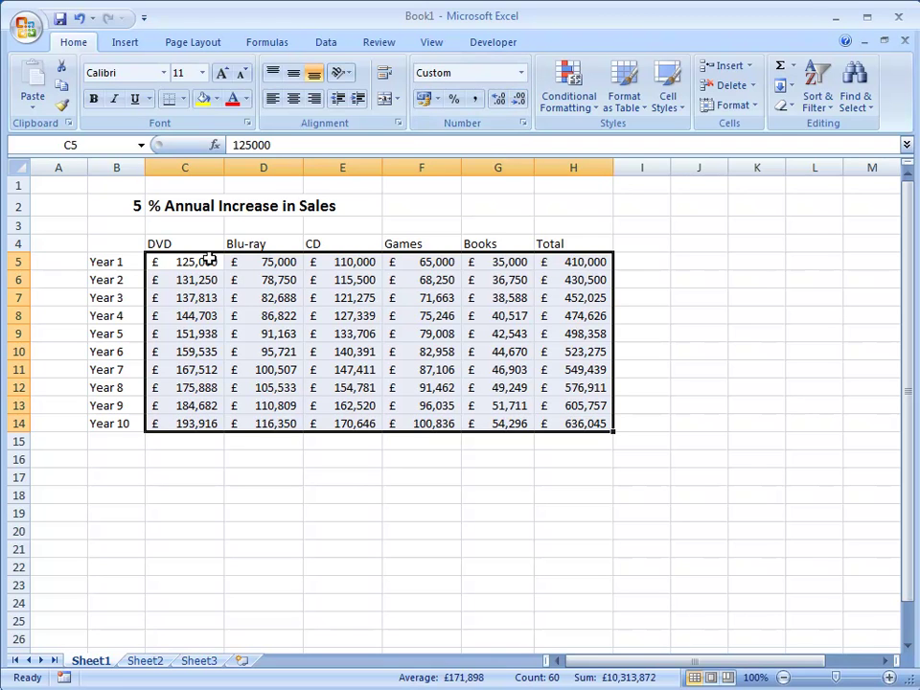
Bold and centre the column headings in C4:H4, and bold the year labels in B5:B14
left_click_drag(168, 244, 560, 243)
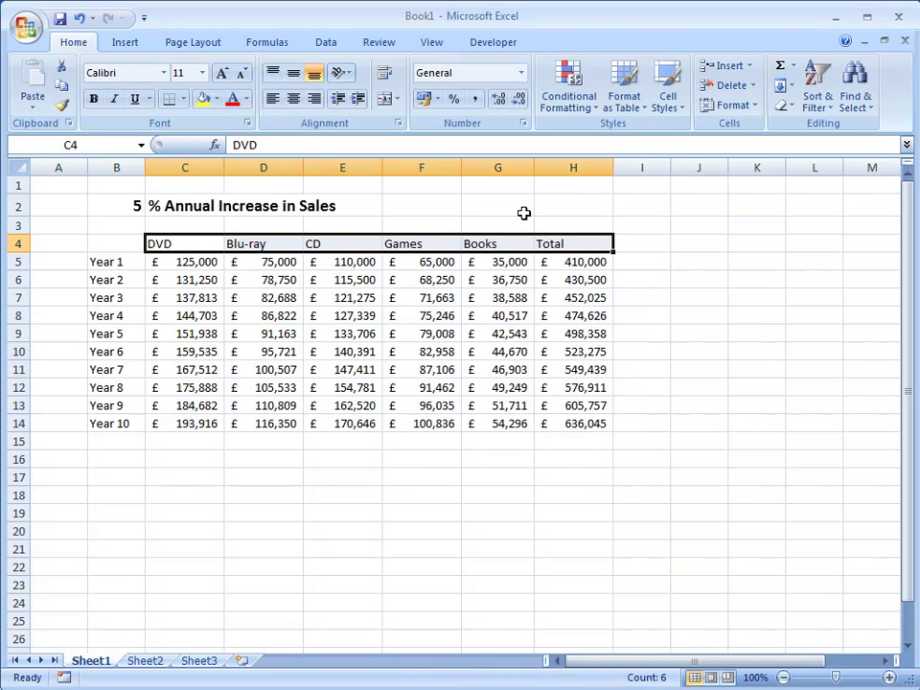
left_click(93, 99)
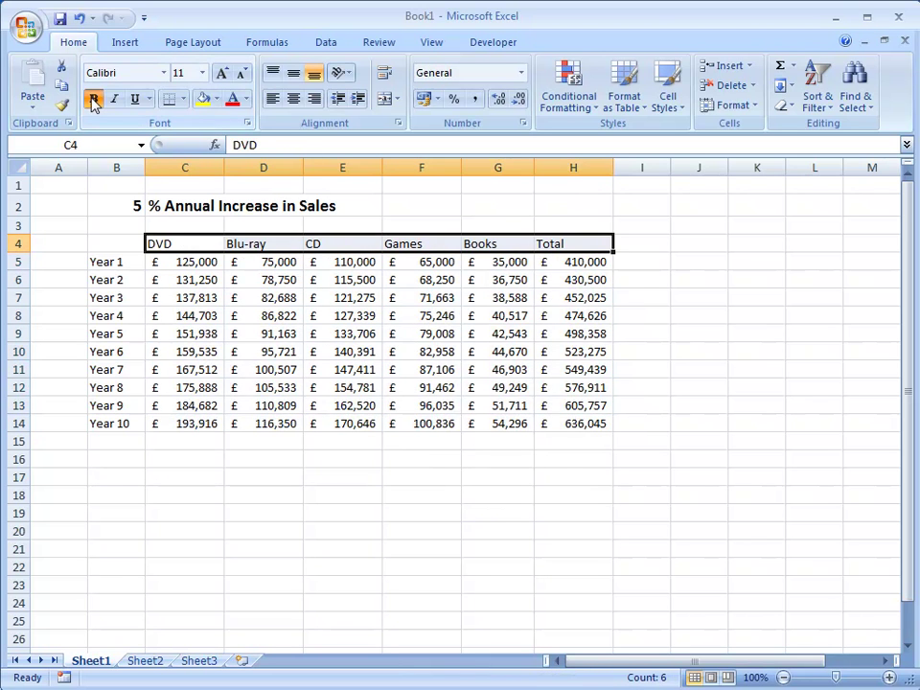
left_click(293, 99)
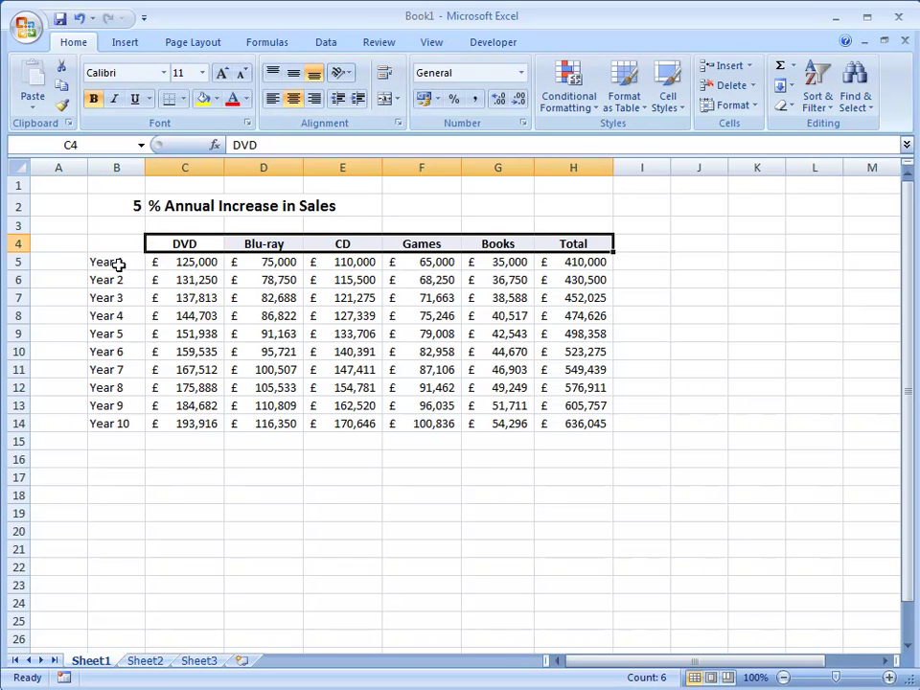
left_click_drag(119, 262, 119, 422)
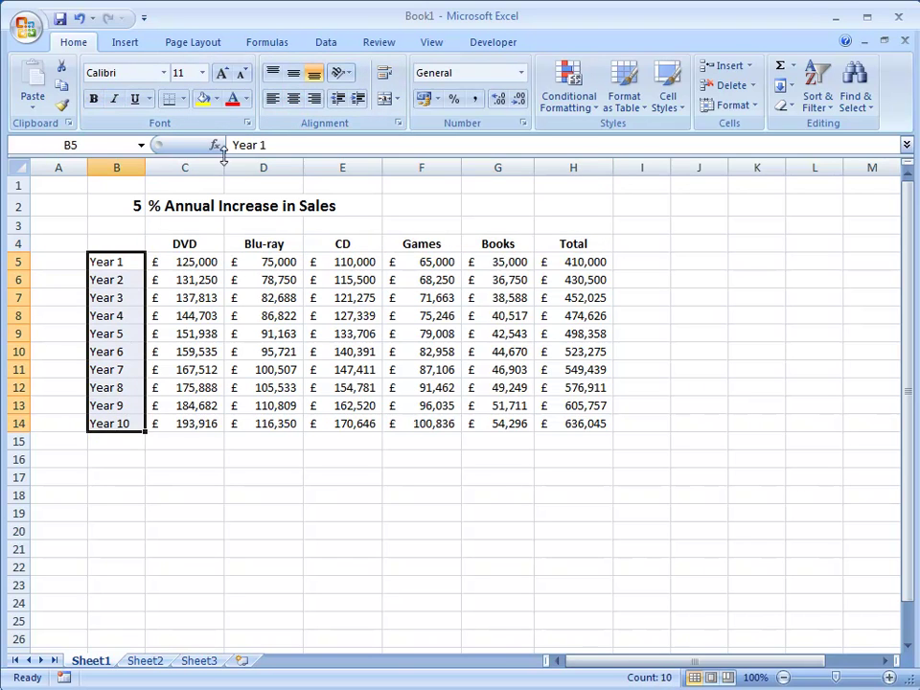
left_click(93, 99)
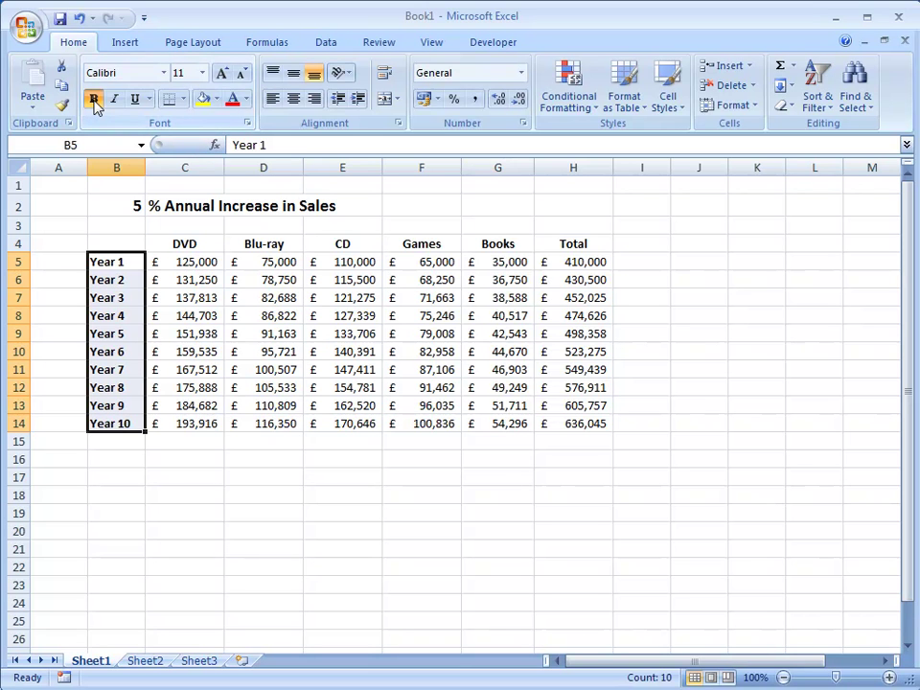
Make the Total figures in H5:H14 bold and italic
left_click_drag(583, 263, 575, 420)
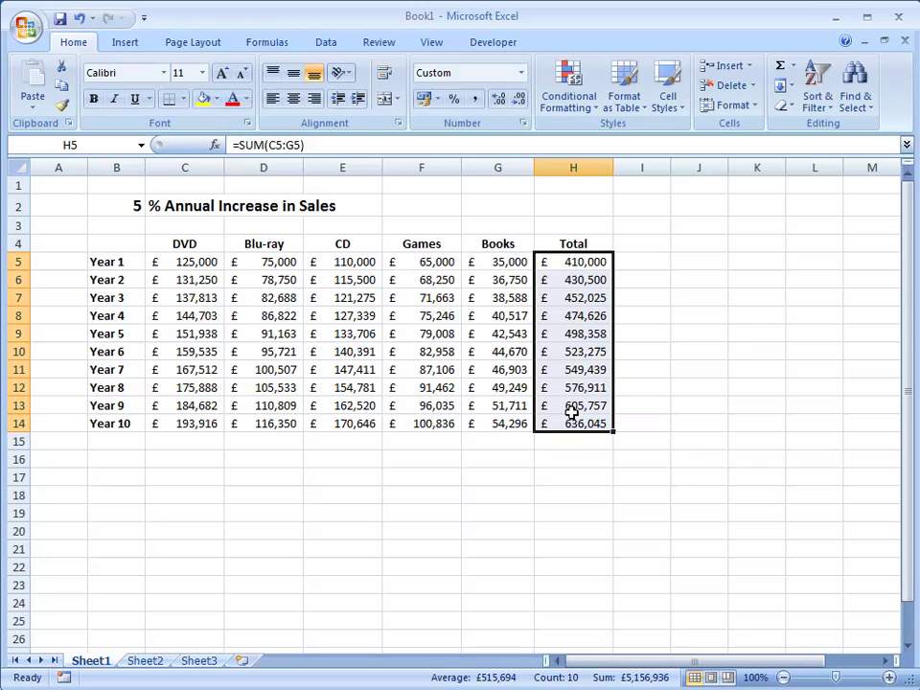
left_click(94, 101)
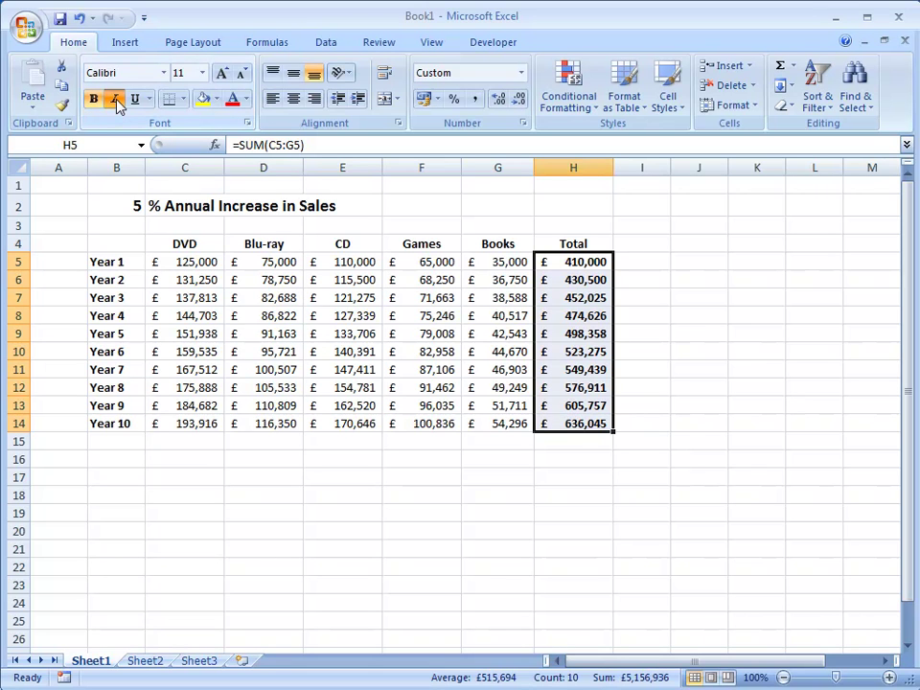
left_click(115, 101)
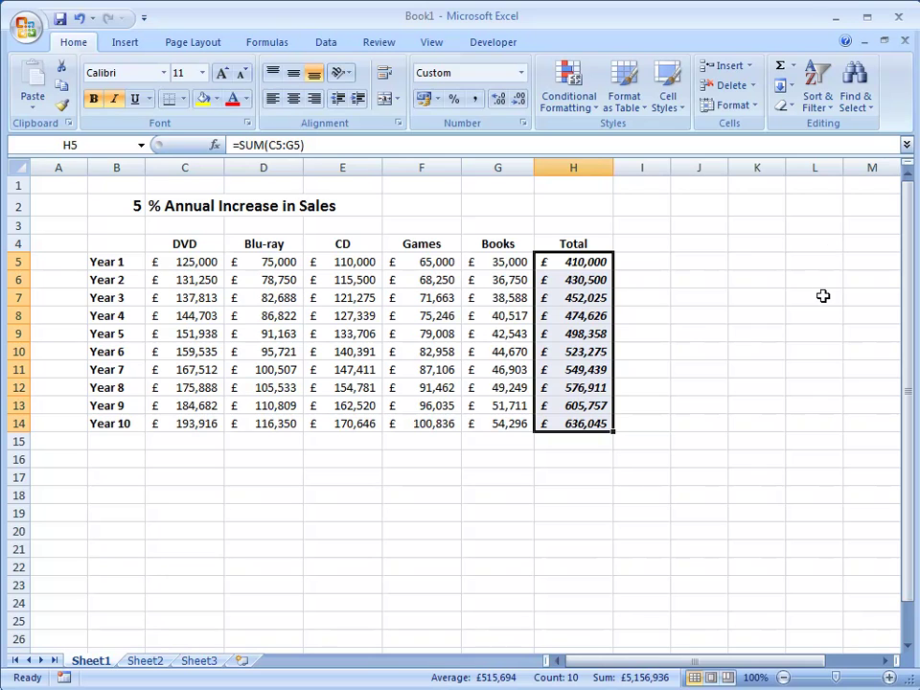
Enter 1 in L4 and 1.5 in L5, and fill the series down to 10 in L22
left_click(829, 243)
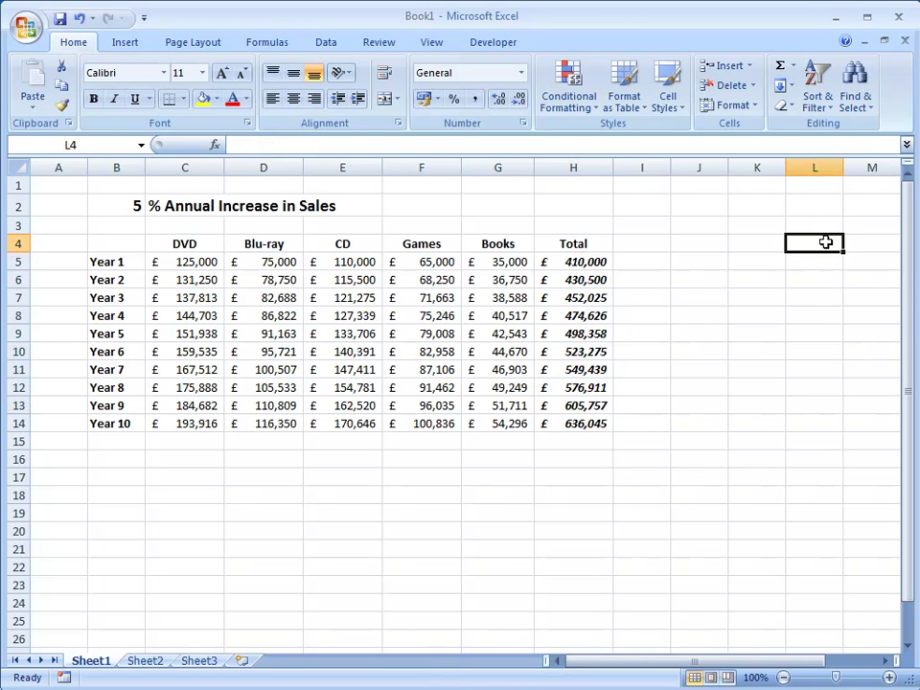
type("1")
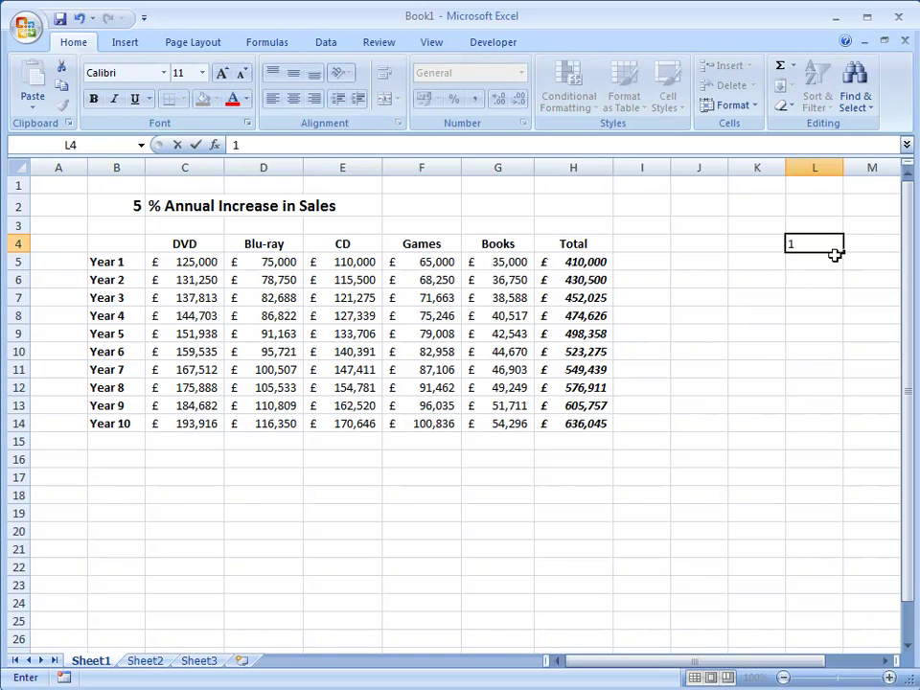
left_click(829, 262)
type("1.5")
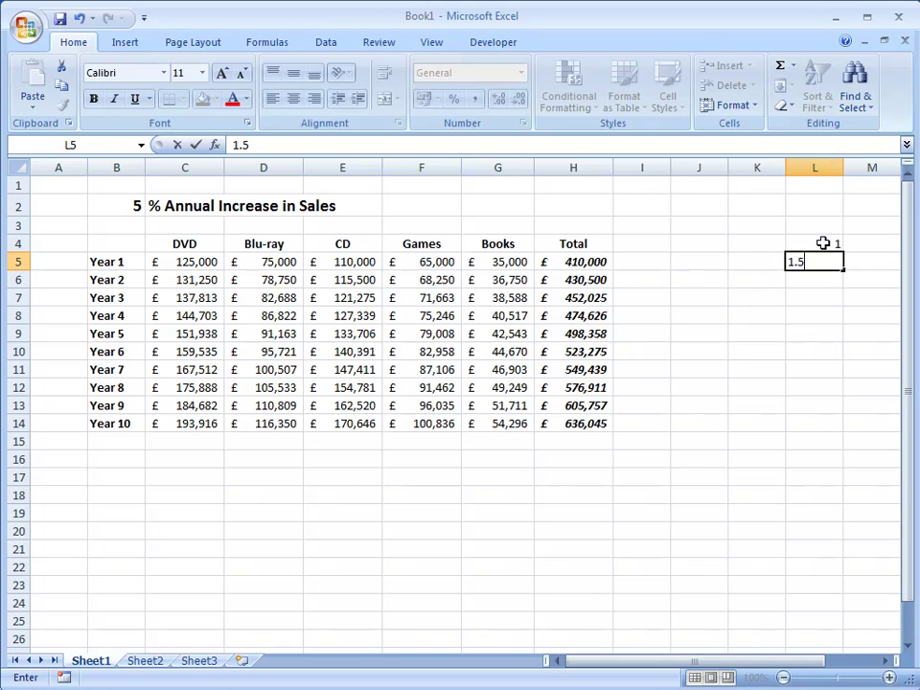
left_click_drag(822, 242, 823, 257)
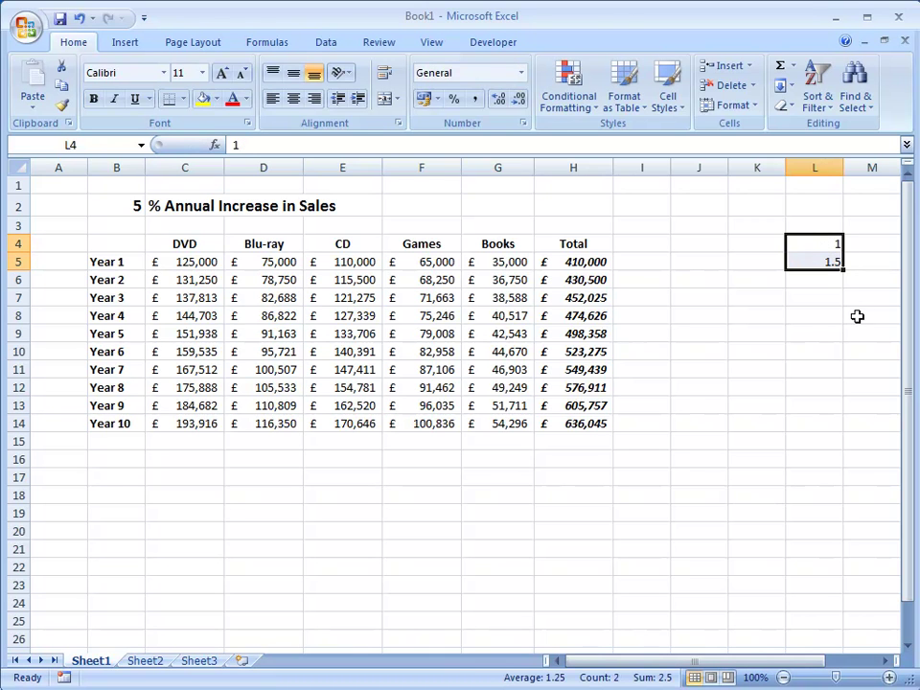
left_click_drag(845, 272, 853, 575)
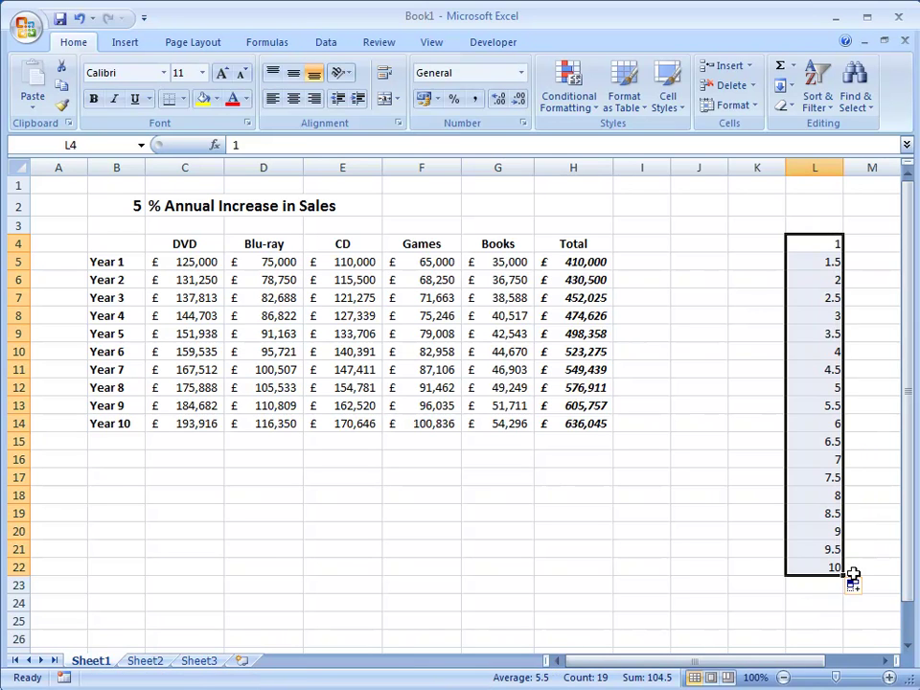
Apply List data validation to cell B2 with the percentages in L4:L22 as its source
left_click(121, 206)
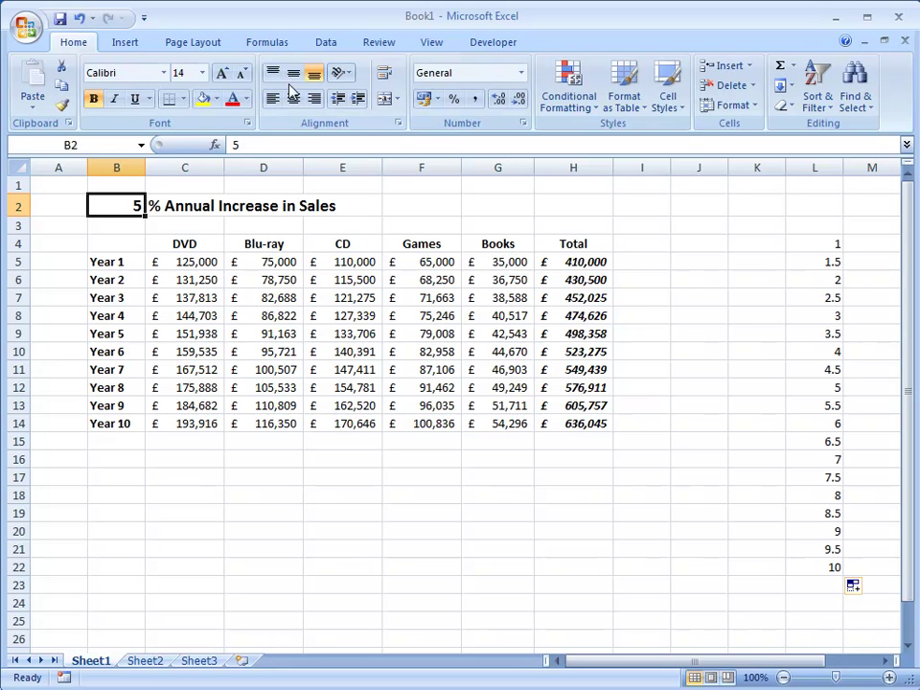
left_click(327, 44)
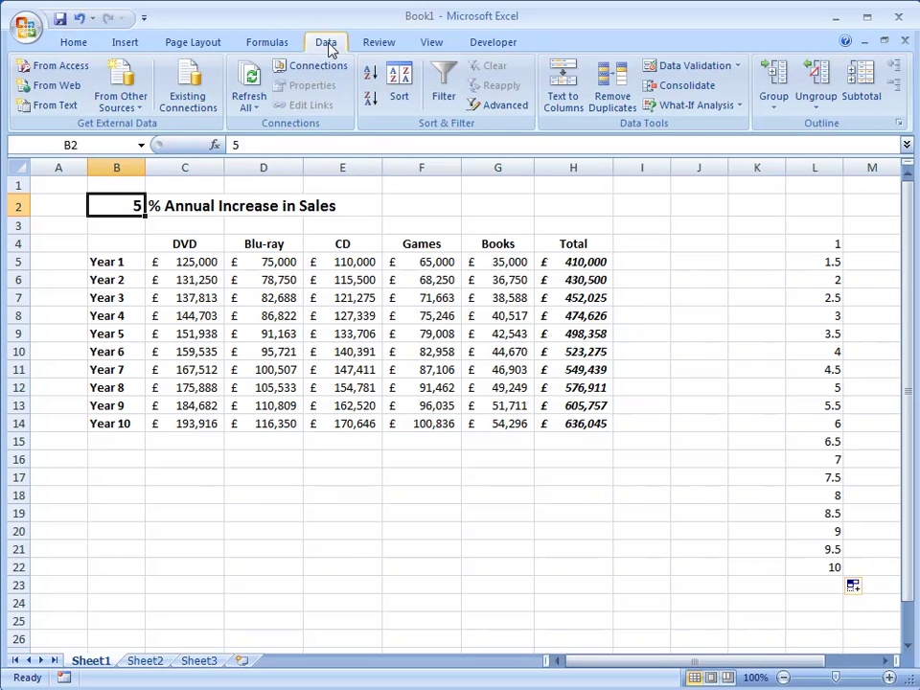
left_click(693, 67)
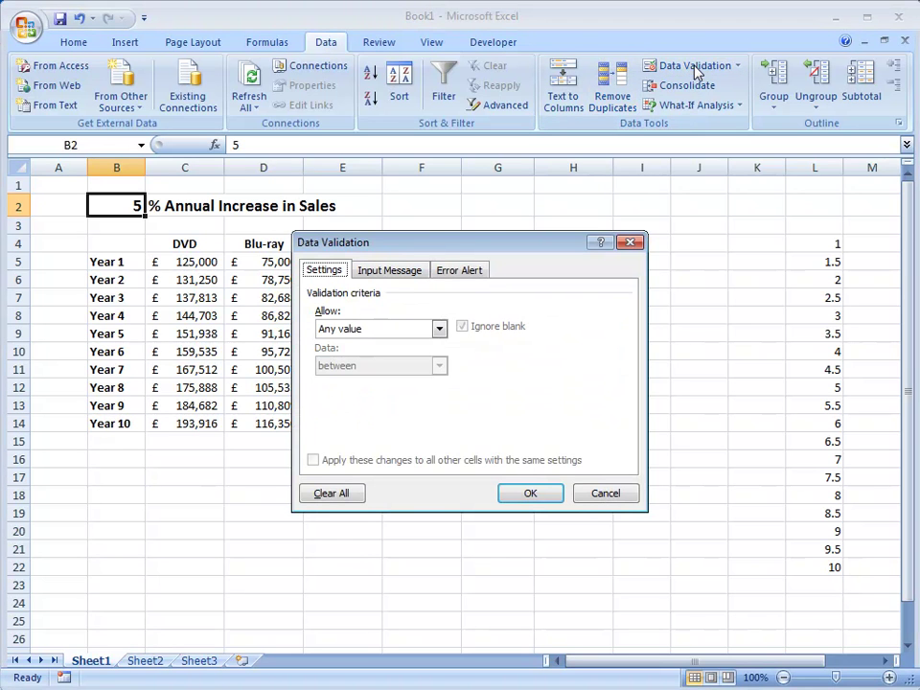
left_click(440, 329)
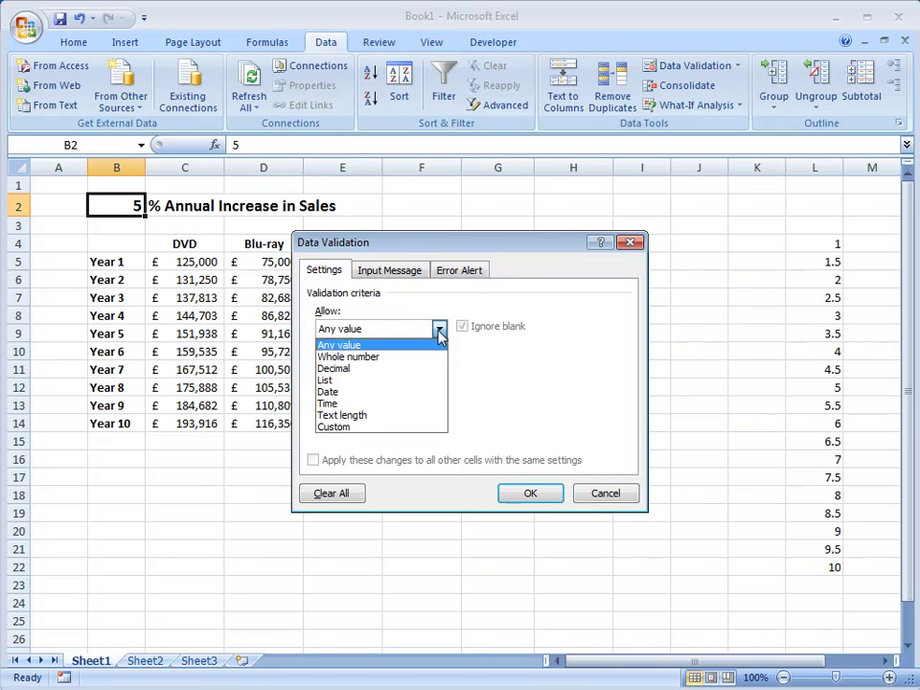
left_click(384, 380)
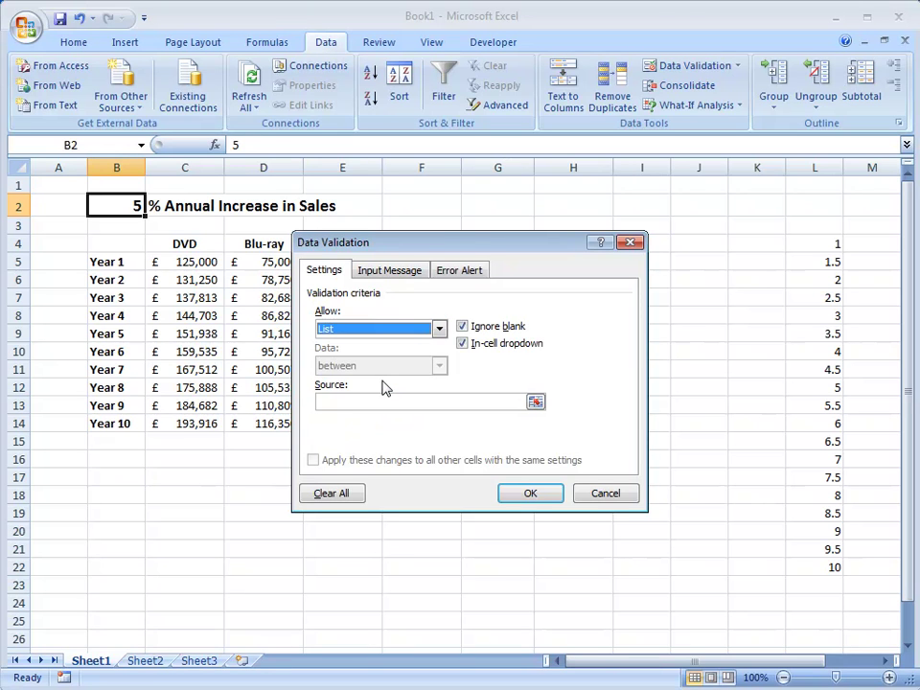
left_click(347, 402)
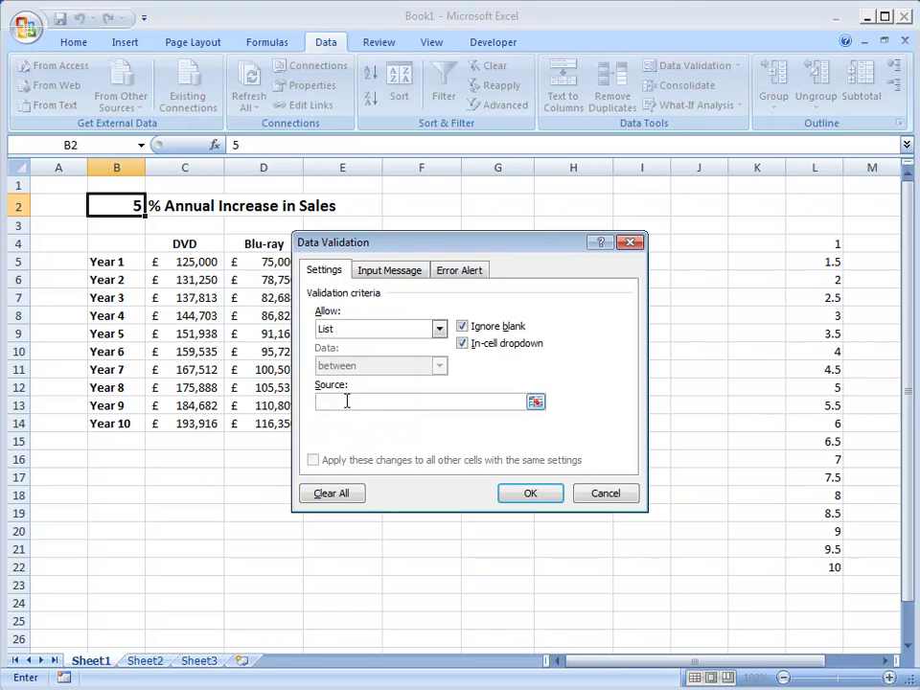
left_click_drag(826, 241, 830, 567)
left_click(541, 495)
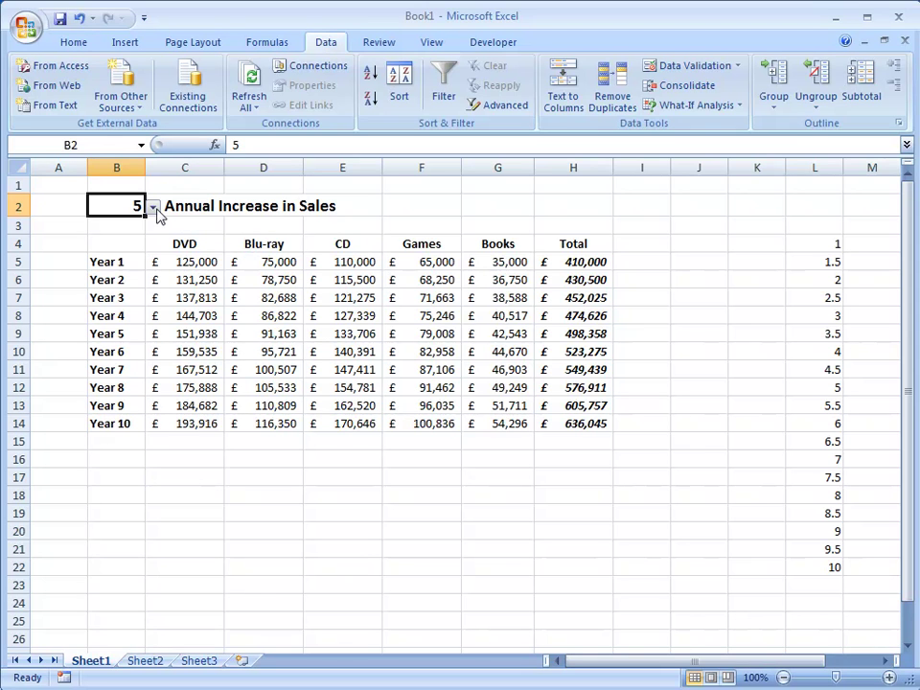
Try annual increases of 7.5 and 10 in cell B2 and settle on 8.5, choosing each from its validation list
left_click(152, 207)
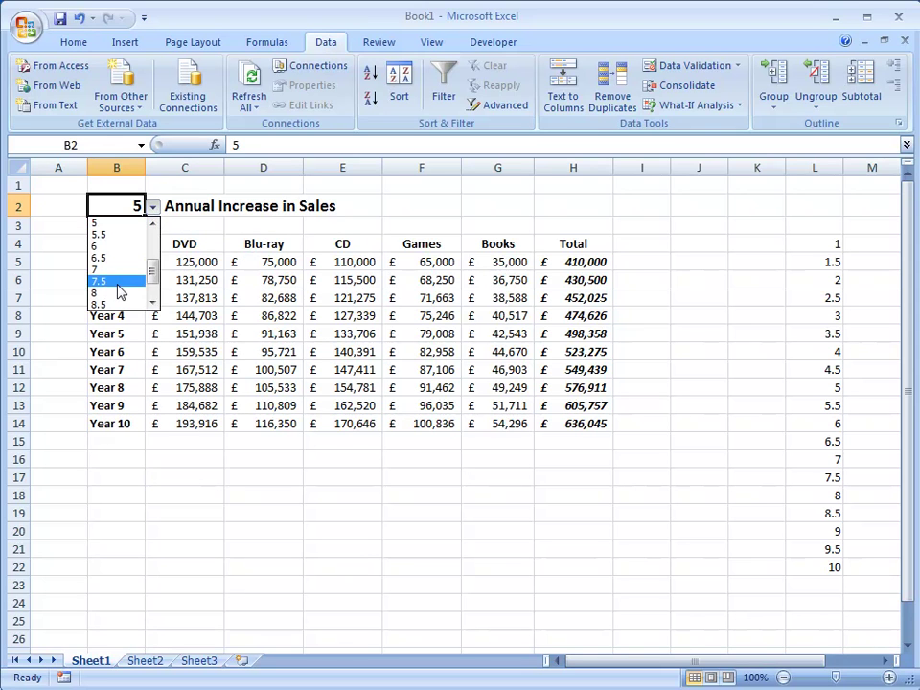
left_click(118, 284)
left_click(153, 207)
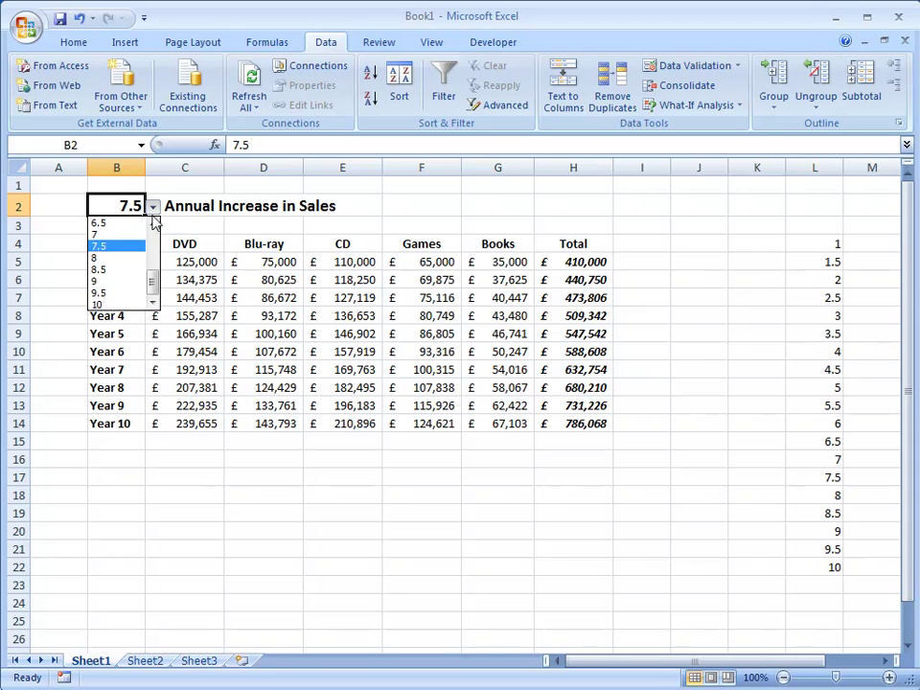
left_click(123, 305)
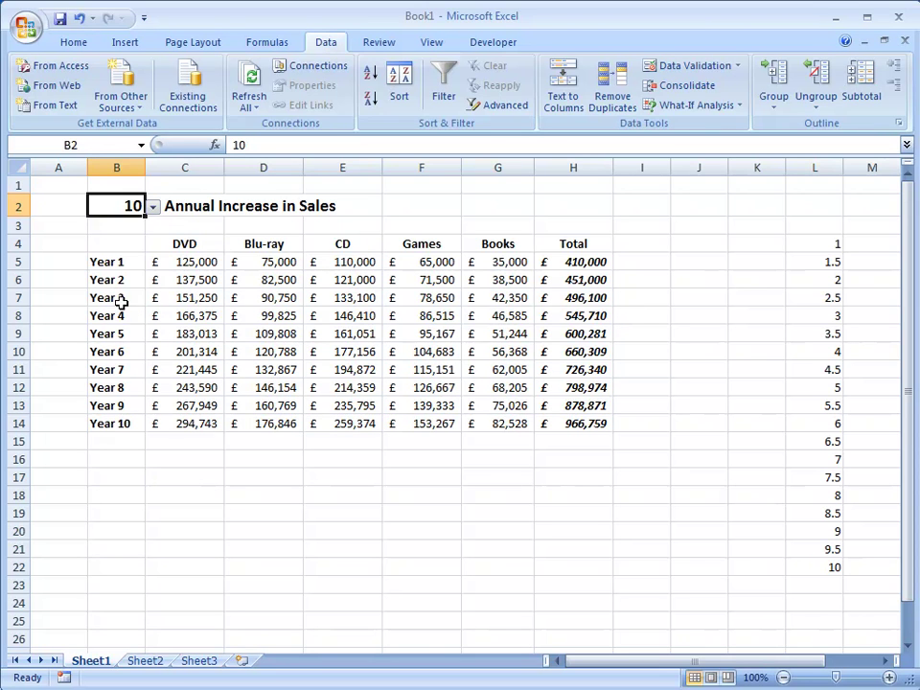
left_click(153, 209)
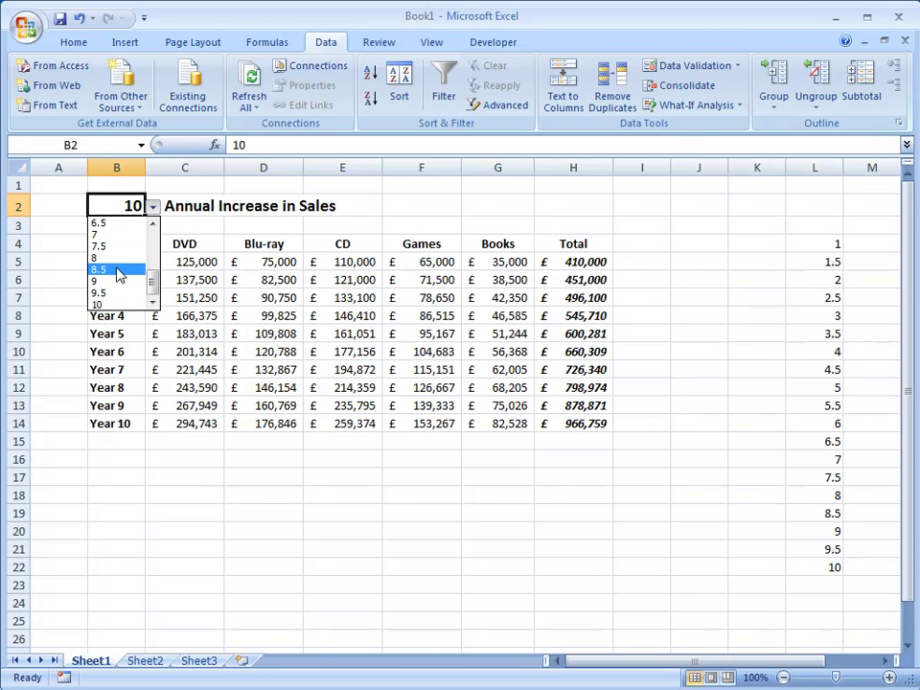
left_click(119, 270)
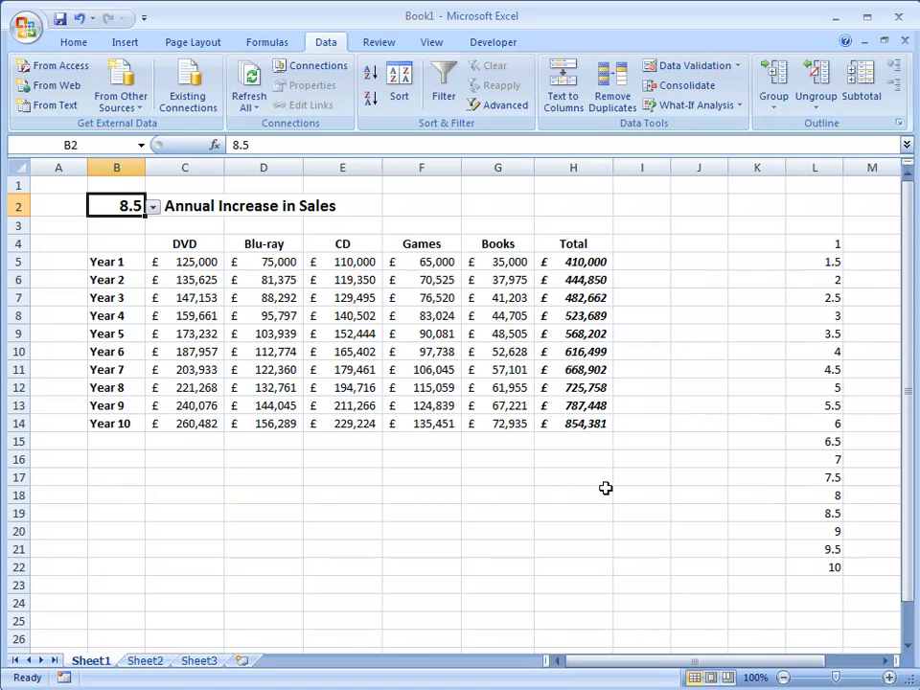